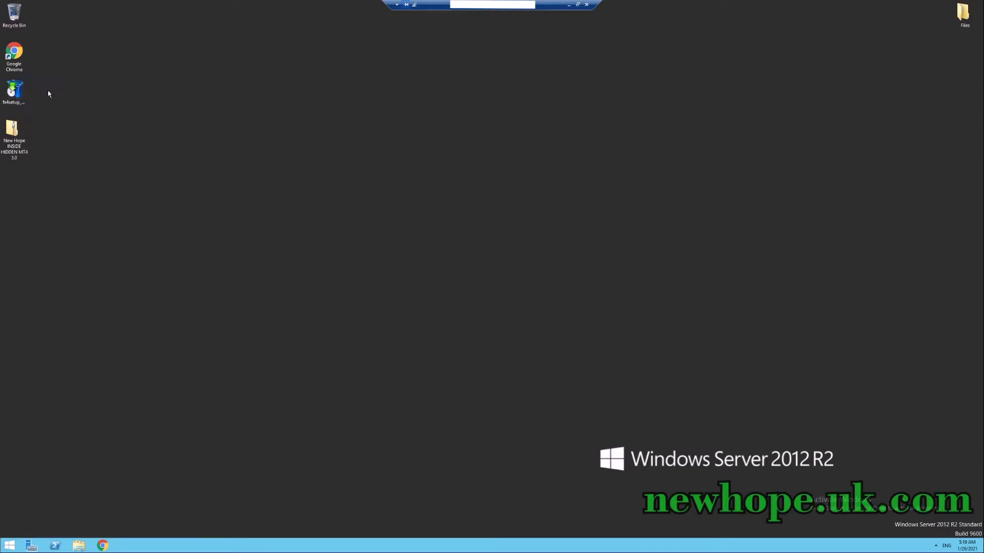
# Run fx4setup and install the FXOpen MetaTrader 4 terminal.
pyautogui.doubleClick(21, 93)
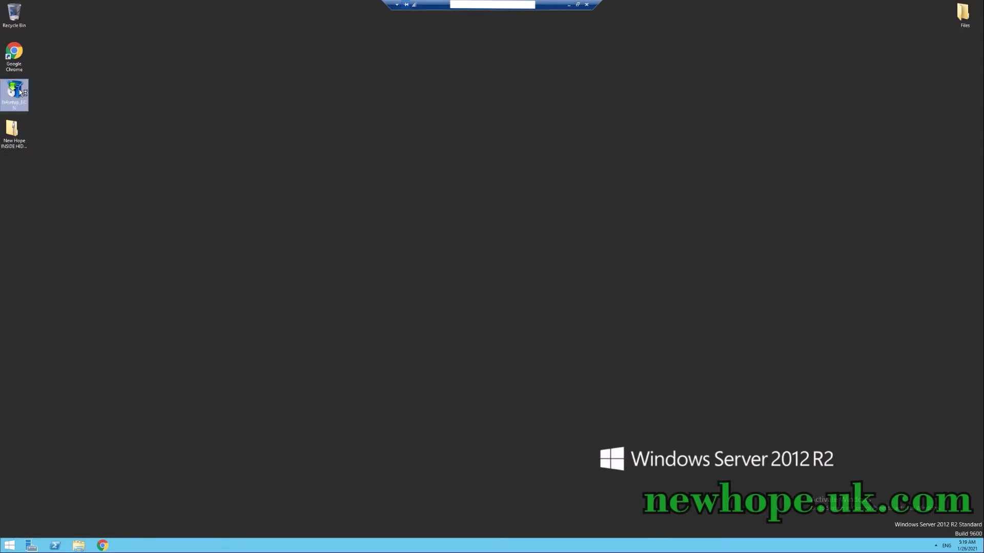
pyautogui.click(535, 338)
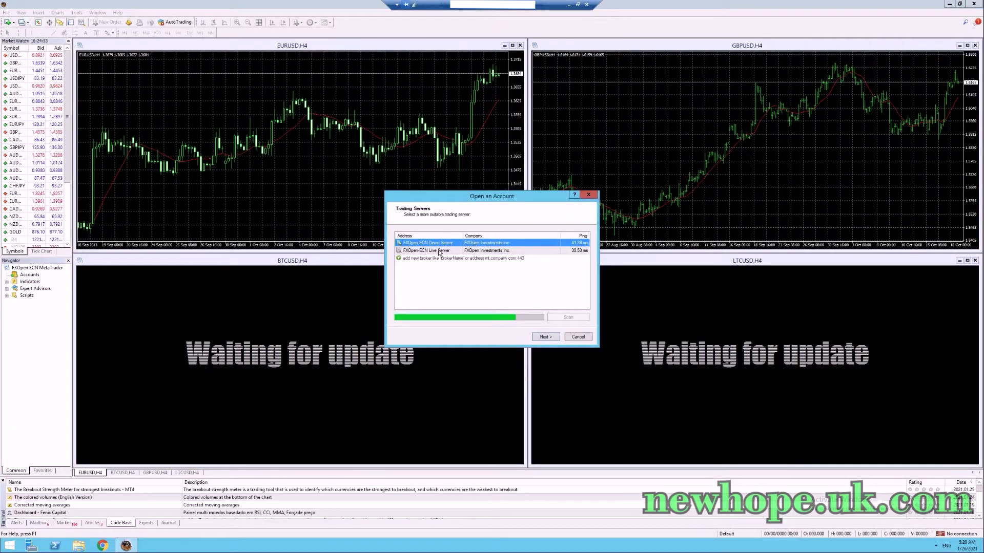
# Register a new FXOpen demo account, agreeing to the newsletter, and finish the wizard.
pyautogui.click(537, 337)
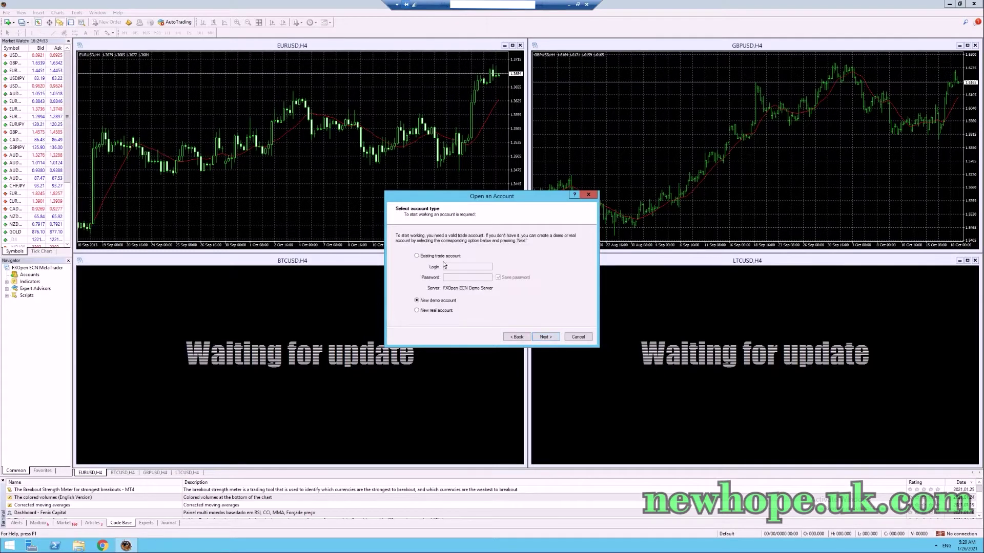
pyautogui.click(543, 337)
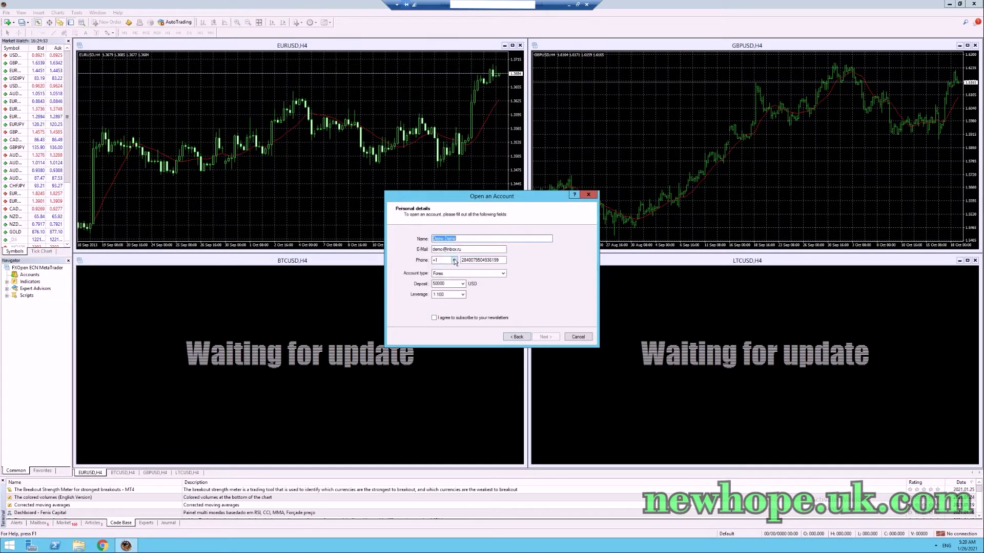
pyautogui.click(434, 318)
pyautogui.click(545, 337)
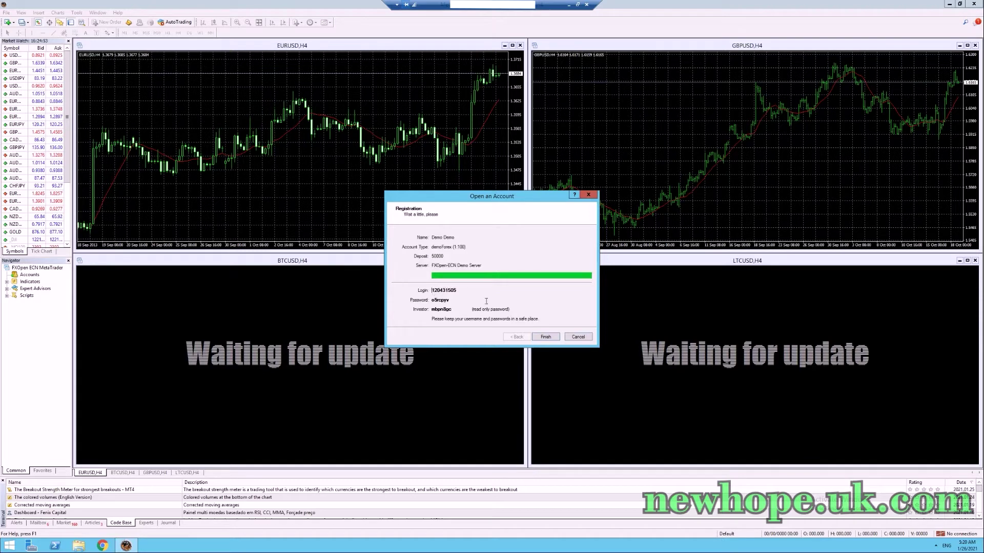
pyautogui.click(553, 339)
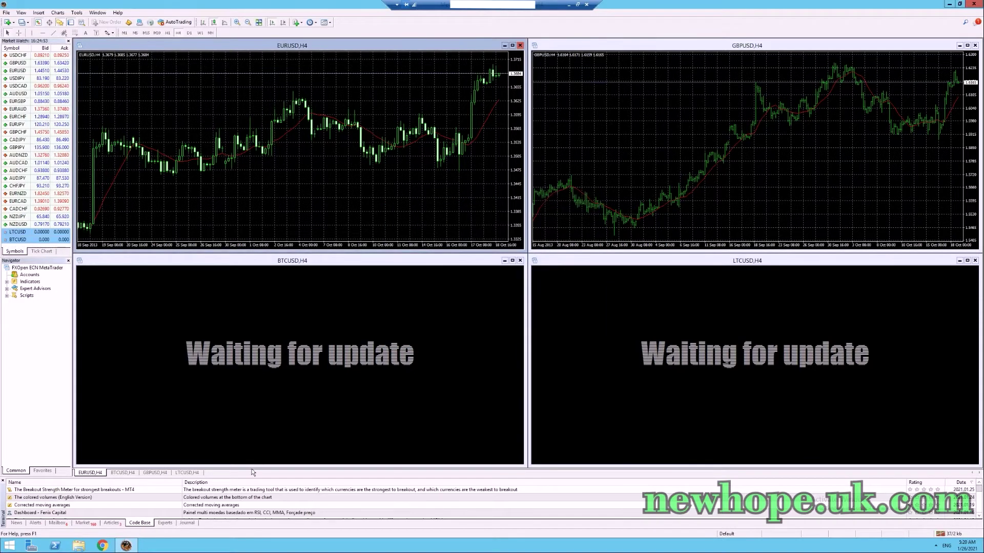
# Shorten the BTCUSD chart, enlarge the Terminal panel, and minimize MetaTrader.
pyautogui.moveTo(253, 467); pyautogui.dragTo(267, 370)
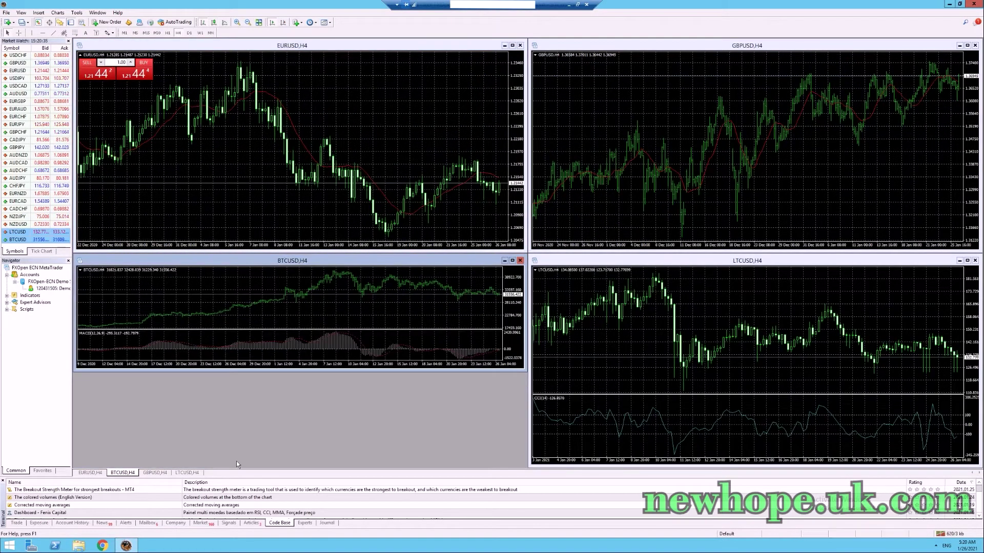
pyautogui.moveTo(237, 479); pyautogui.dragTo(134, 407)
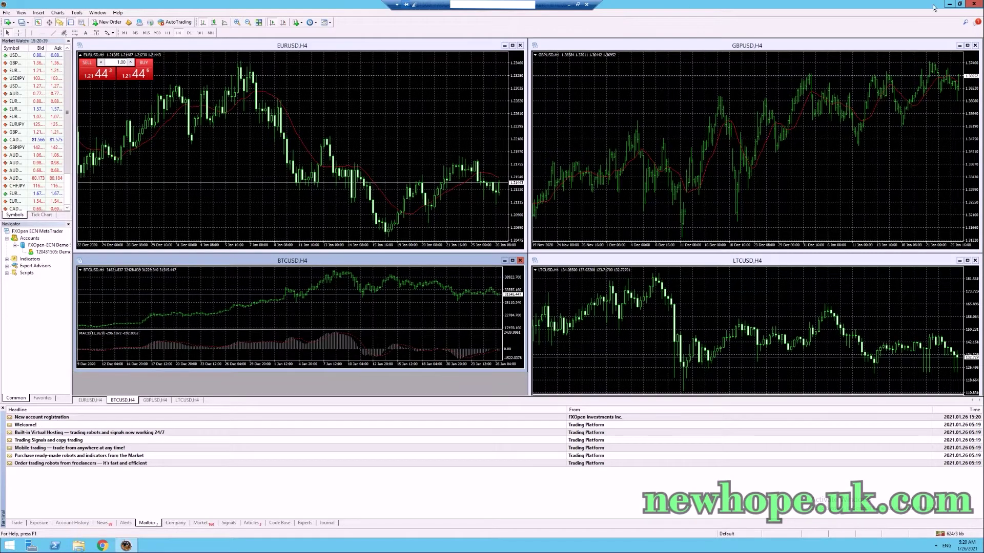
pyautogui.click(949, 4)
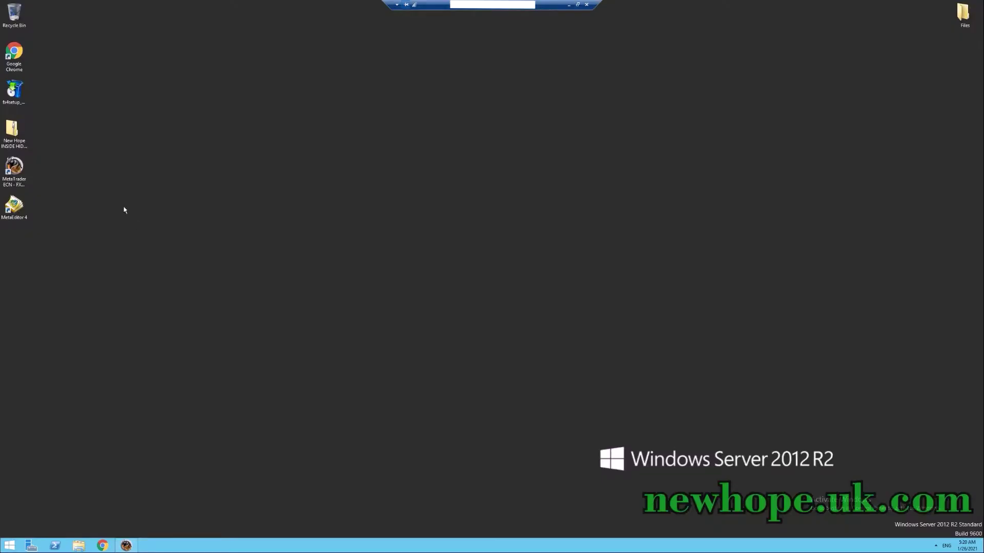
# Extract the New Hope archive and open the New Hope INSIDE HIDDEN MT4 3.0 folder.
pyautogui.rightClick(14, 130)
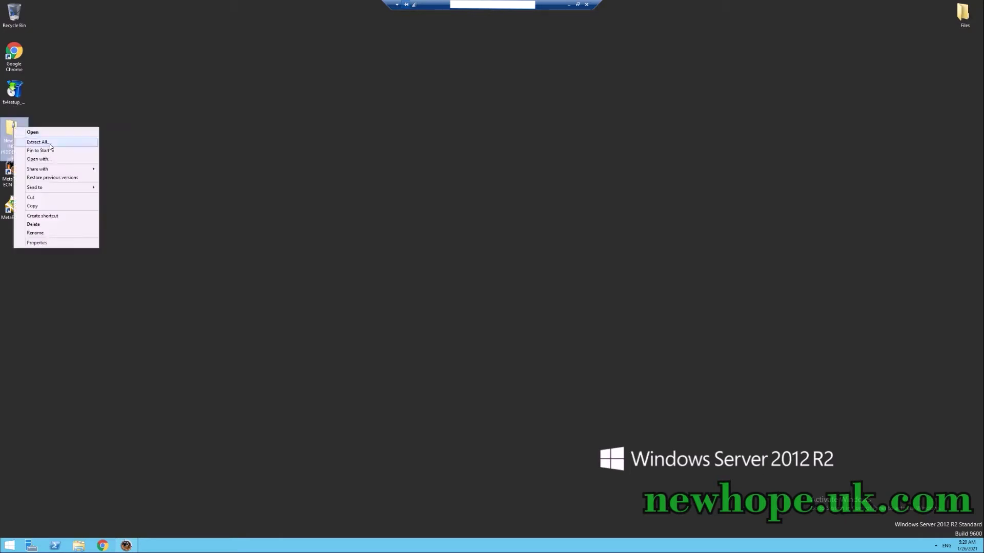
pyautogui.click(50, 142)
pyautogui.click(562, 345)
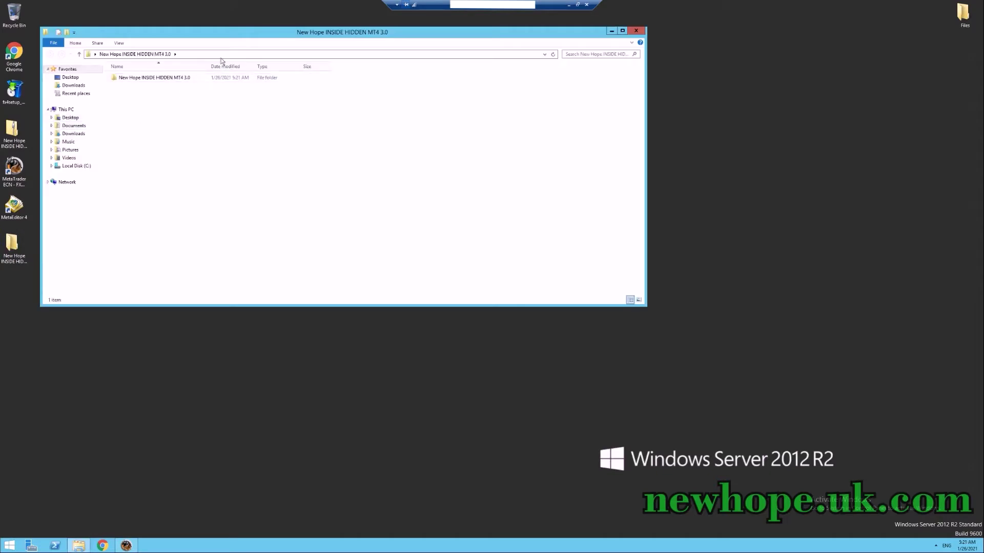
pyautogui.doubleClick(168, 79)
pyautogui.moveTo(195, 37); pyautogui.dragTo(314, 113)
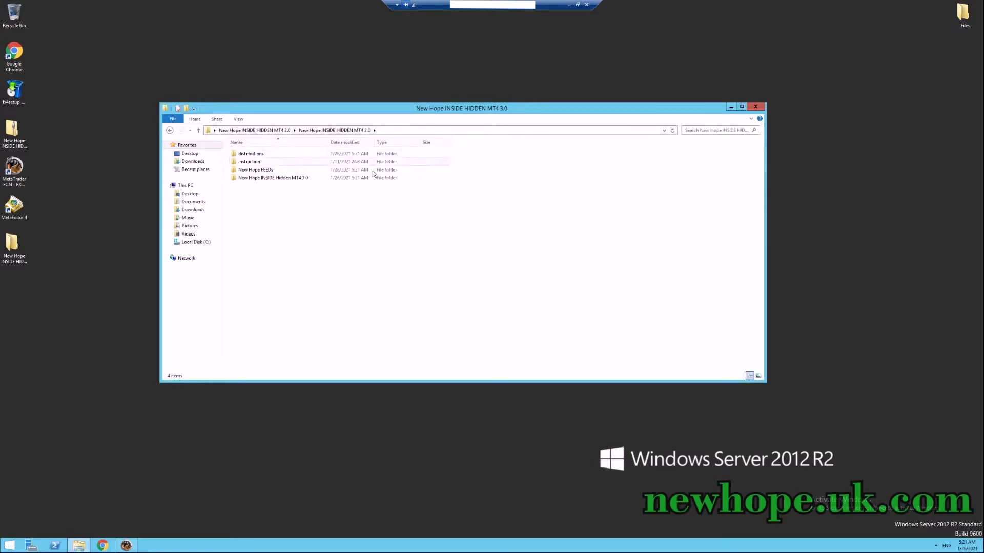
# Run framework4.7.2 from the distributions folder and dismiss the already-installed .NET notice.
pyautogui.doubleClick(247, 154)
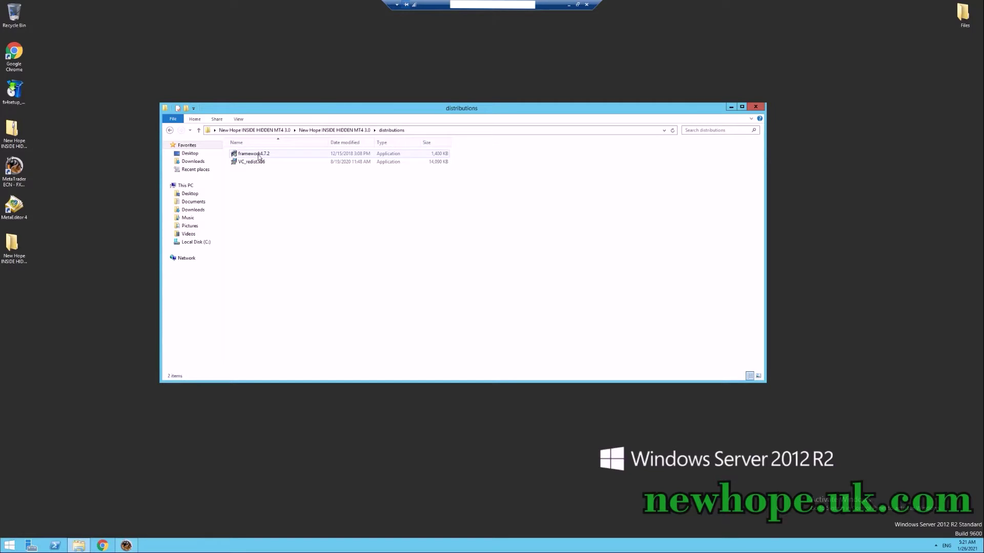
pyautogui.doubleClick(259, 155)
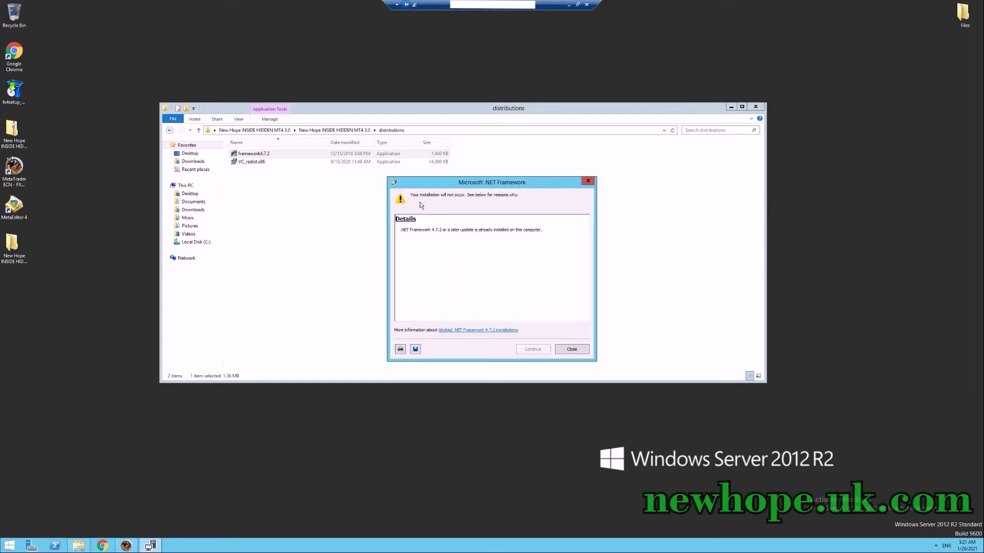
pyautogui.click(573, 349)
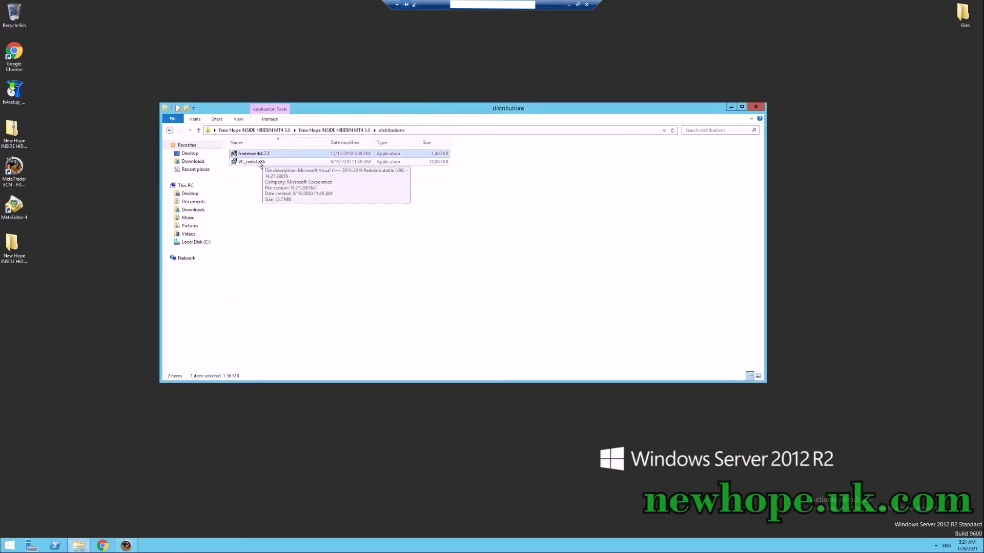
pyautogui.click(330, 207)
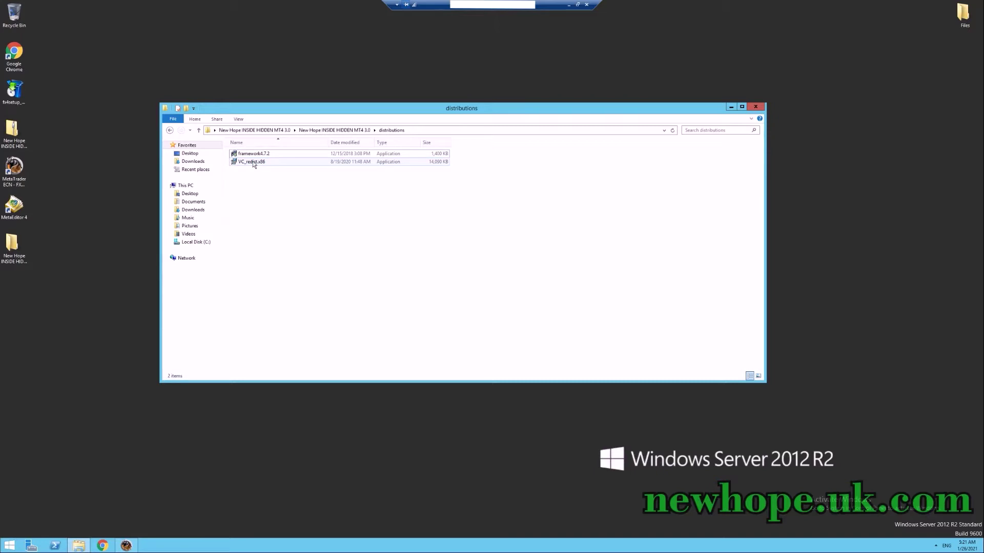
# Install the Visual C++ 2015-2019 x86 runtime from VC_redist.x86, then return to the New Hope folder.
pyautogui.doubleClick(253, 163)
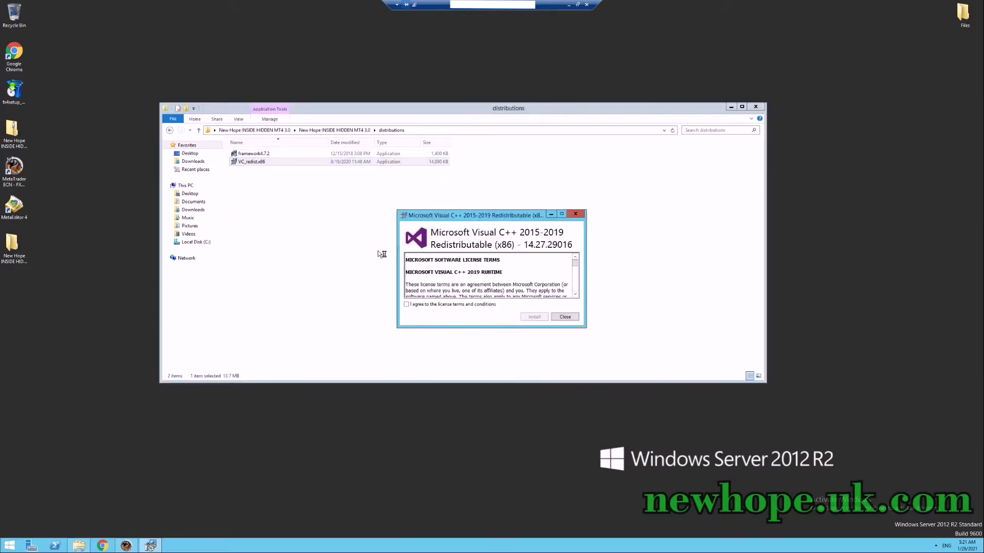
pyautogui.click(448, 305)
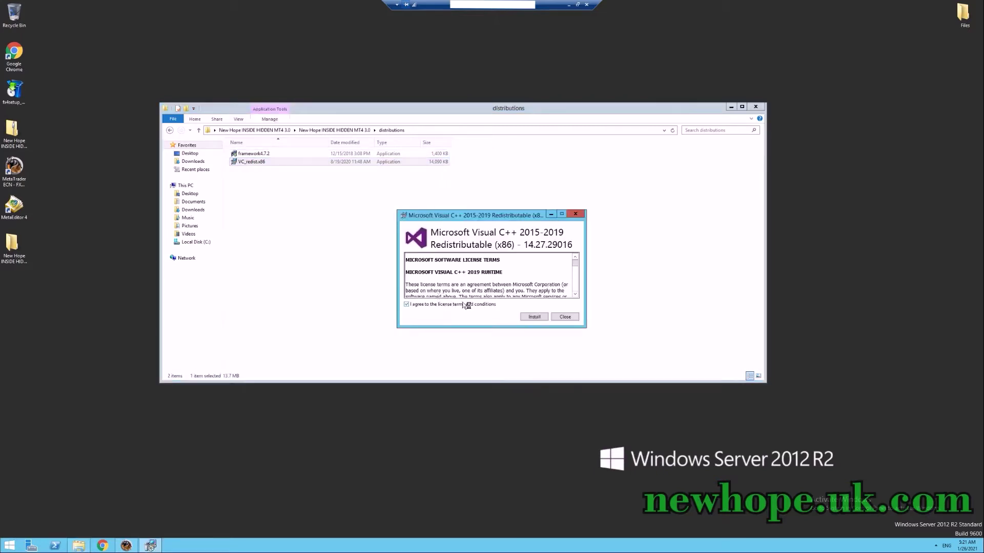
pyautogui.click(535, 317)
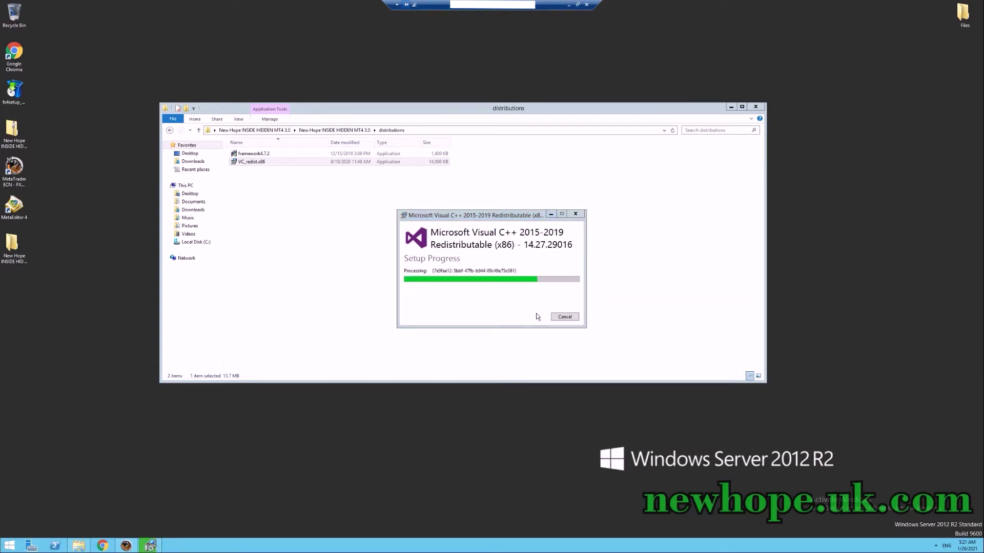
pyautogui.click(568, 316)
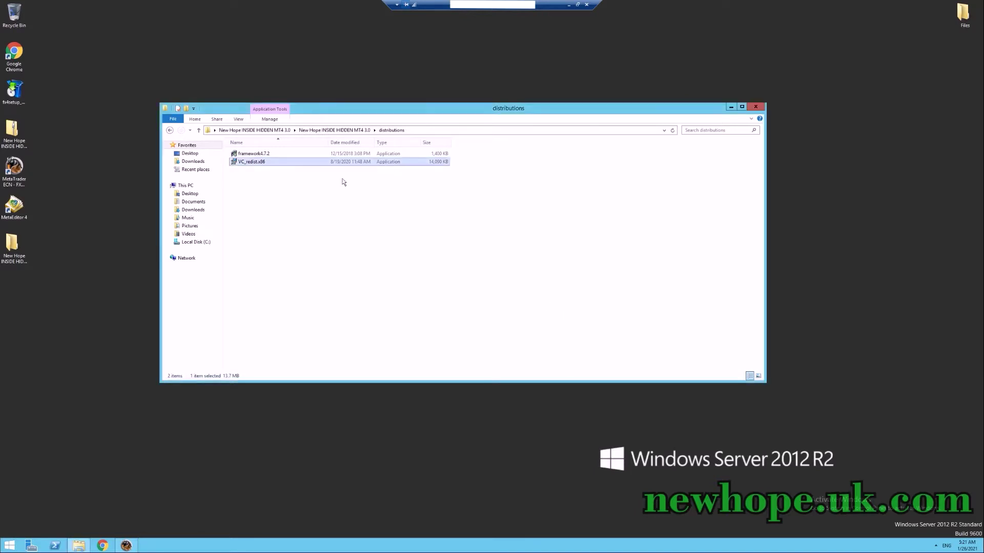
pyautogui.click(323, 182)
pyautogui.click(199, 130)
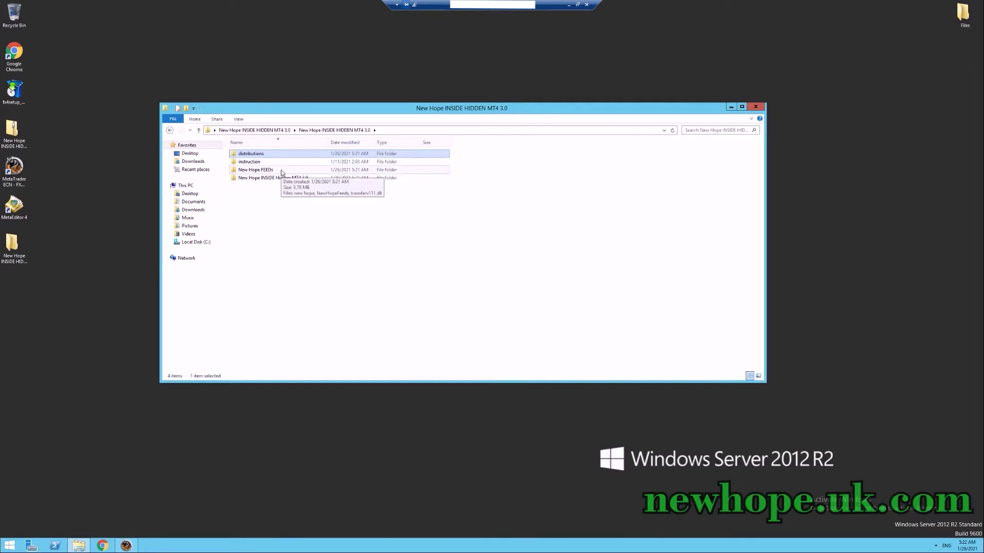
# Launch NewHopeFeeds from the New Hope FEEDs folder and bring up its Settings window.
pyautogui.doubleClick(280, 170)
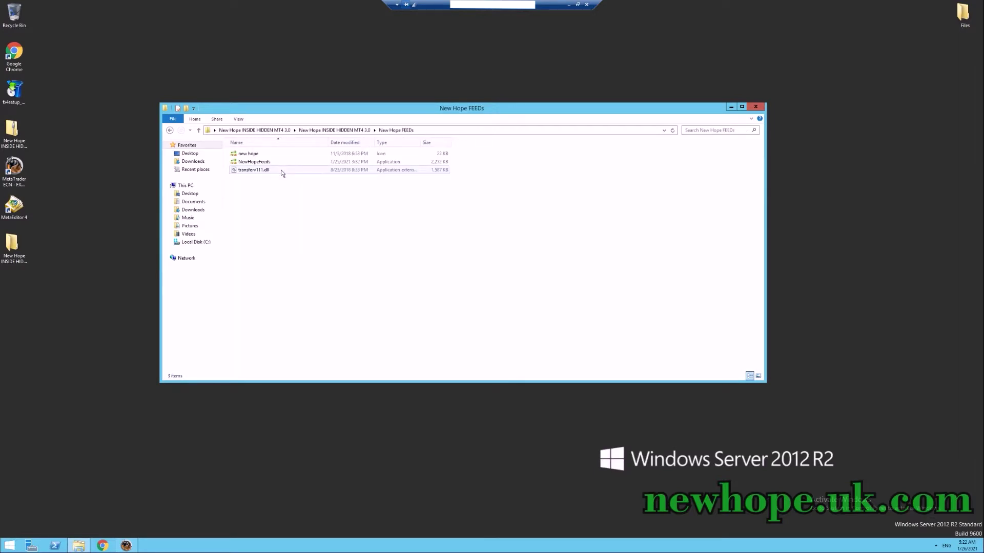
pyautogui.click(255, 163)
pyautogui.doubleClick(255, 163)
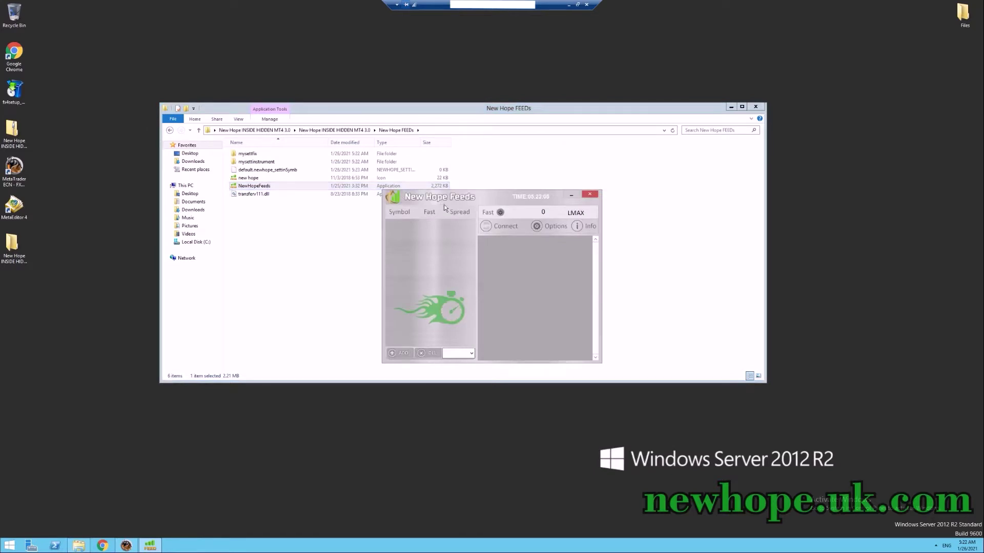
pyautogui.click(556, 227)
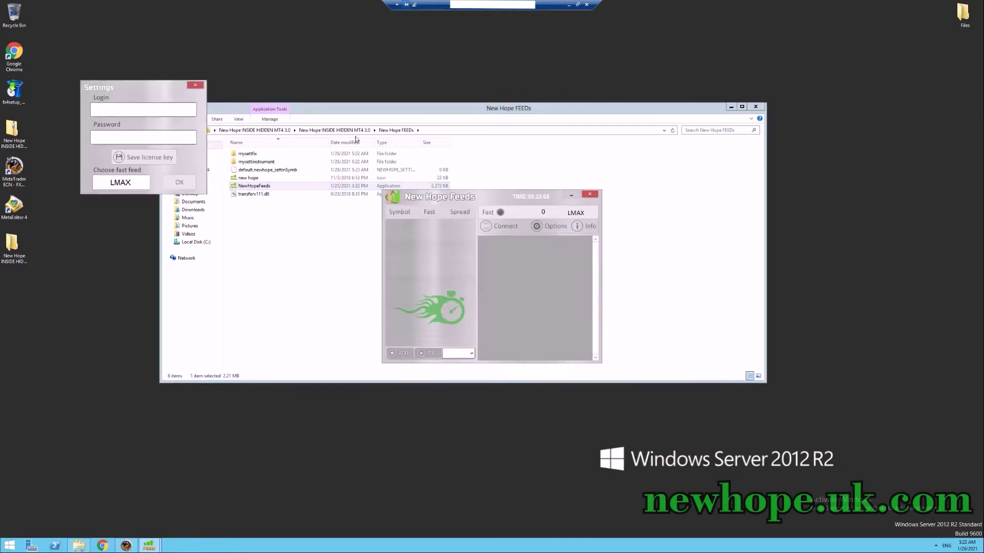
pyautogui.moveTo(152, 93); pyautogui.dragTo(310, 174)
# Enter the licence login e-mail and password in Settings and confirm with OK.
pyautogui.click(284, 189)
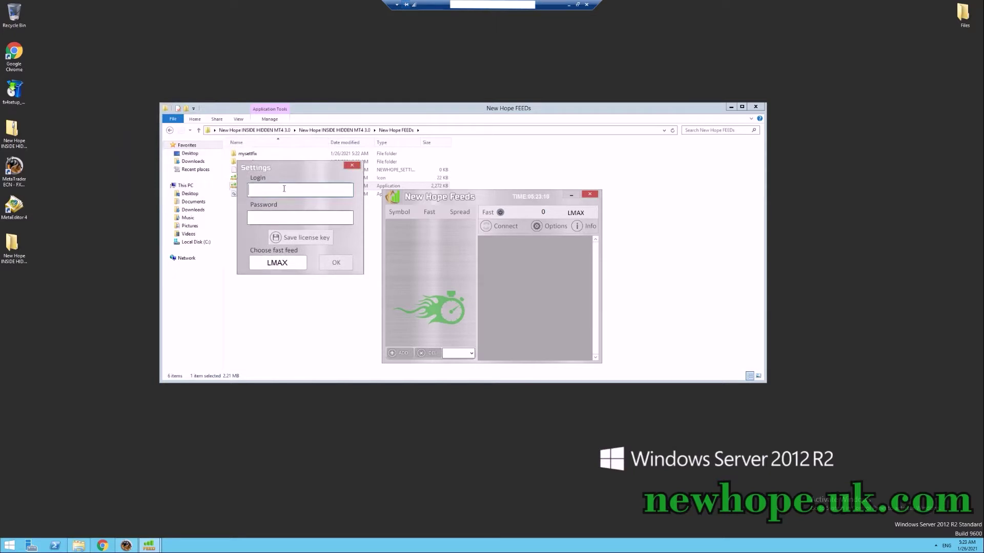
pyautogui.click(283, 218)
pyautogui.click(311, 239)
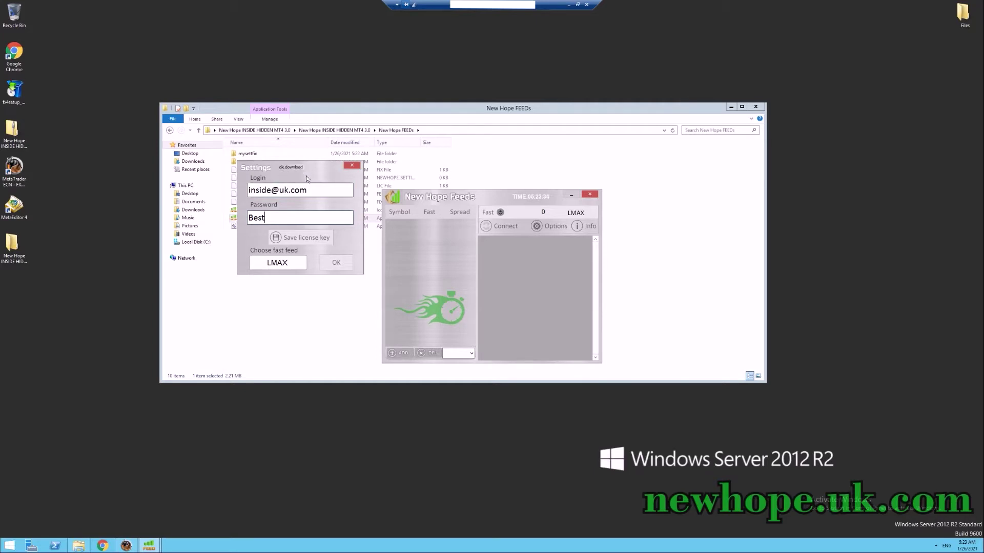
# Add EUR/USD, GER30 and US30 to the feed symbol list.
pyautogui.click(338, 263)
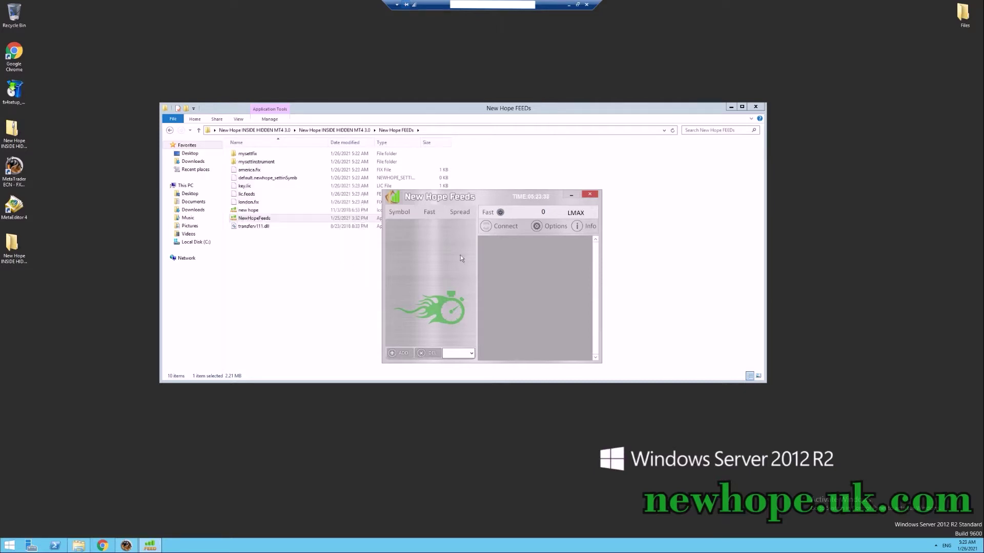
pyautogui.click(461, 353)
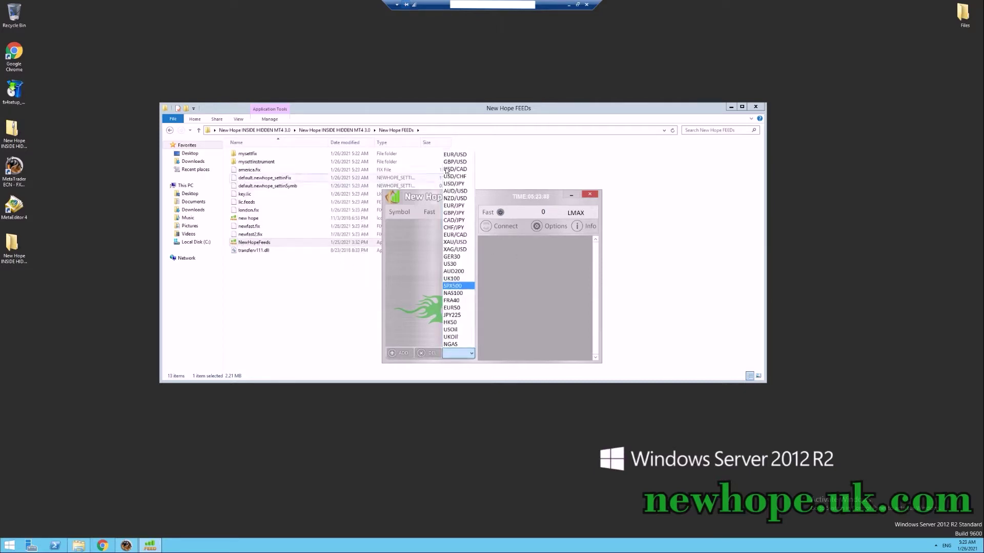
pyautogui.click(456, 231)
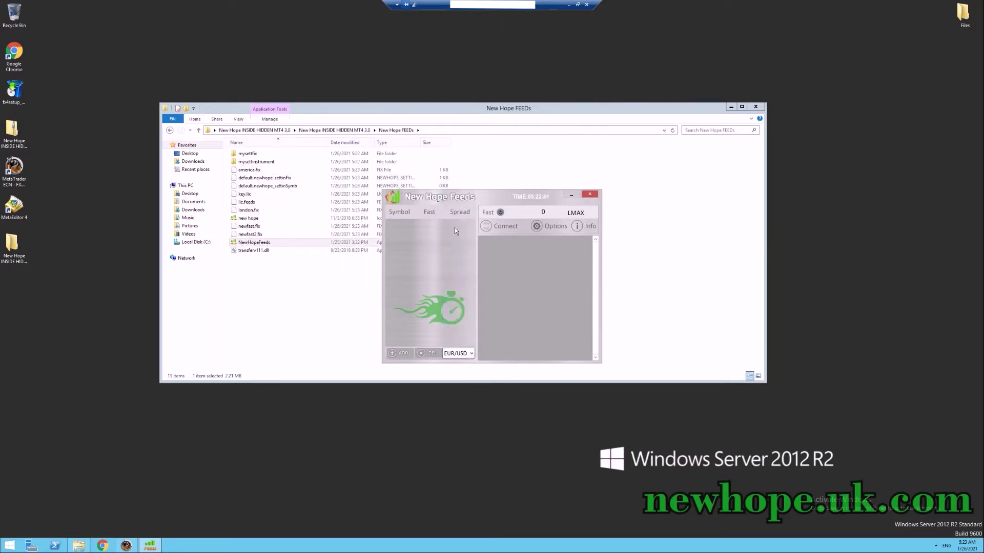
pyautogui.click(408, 352)
pyautogui.click(461, 354)
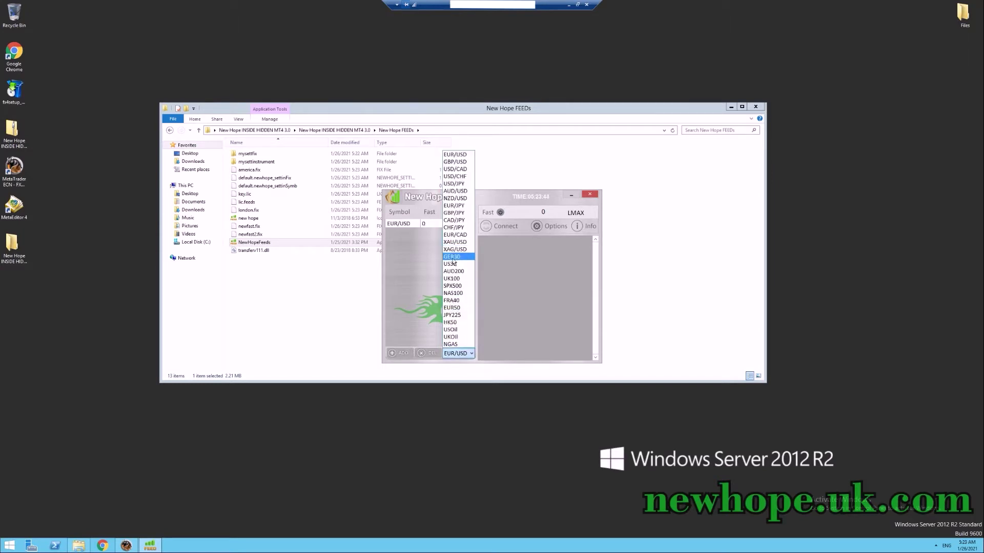
pyautogui.click(453, 257)
pyautogui.click(400, 353)
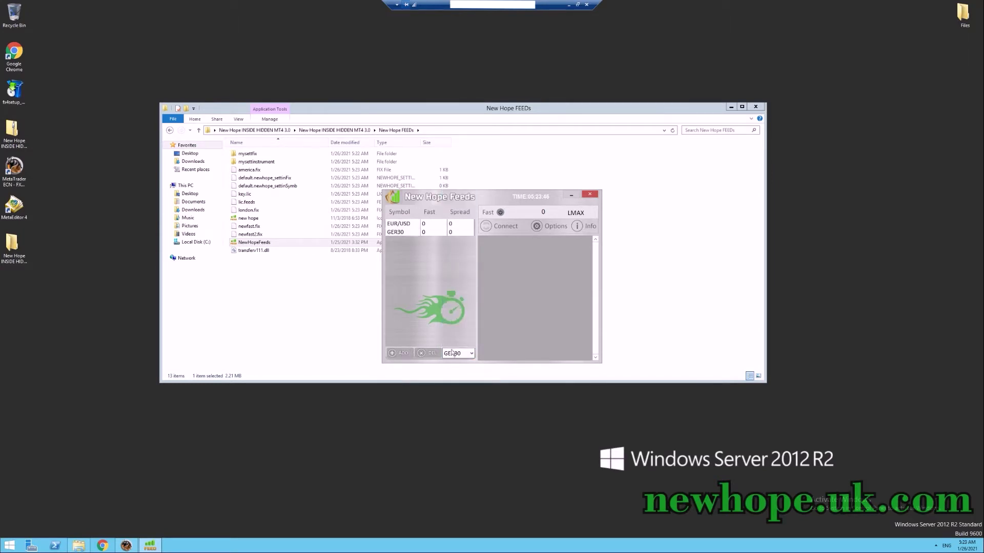
pyautogui.click(459, 353)
pyautogui.click(449, 264)
pyautogui.click(399, 353)
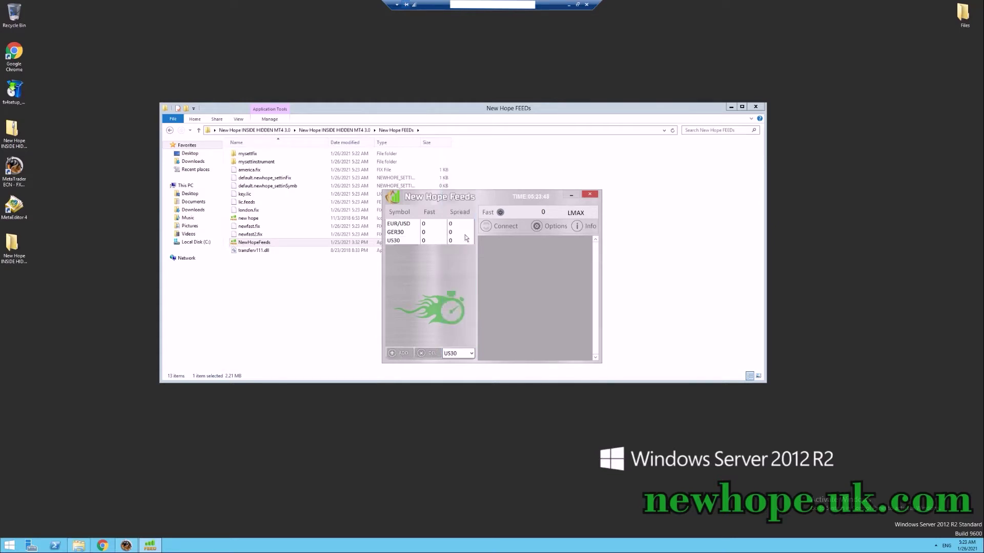
# Connect the feed, remove and re-add US30, then minimize the feeds window.
pyautogui.click(501, 226)
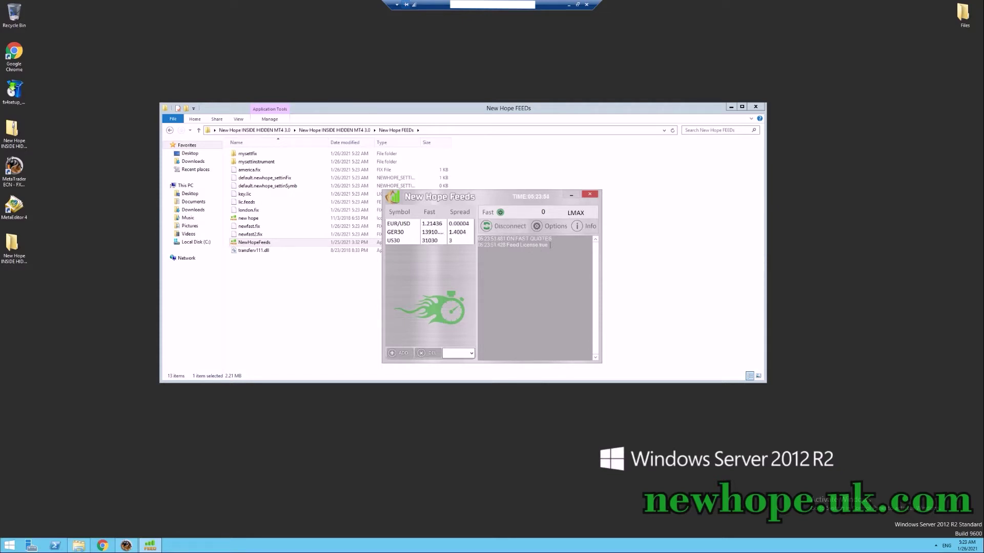
pyautogui.moveTo(517, 245); pyautogui.dragTo(482, 236)
pyautogui.click(498, 251)
pyautogui.click(430, 353)
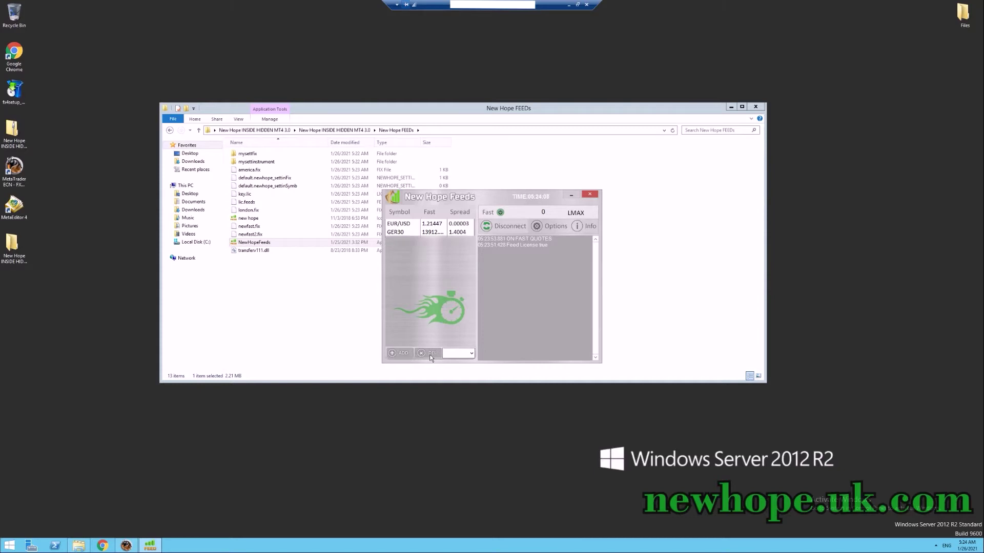
pyautogui.click(466, 352)
pyautogui.click(452, 264)
pyautogui.click(404, 353)
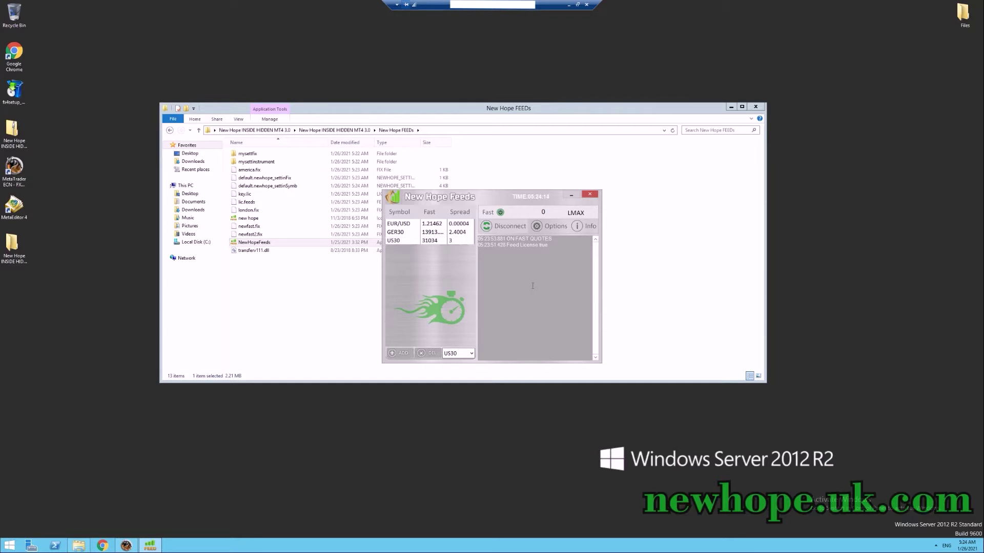
pyautogui.click(572, 197)
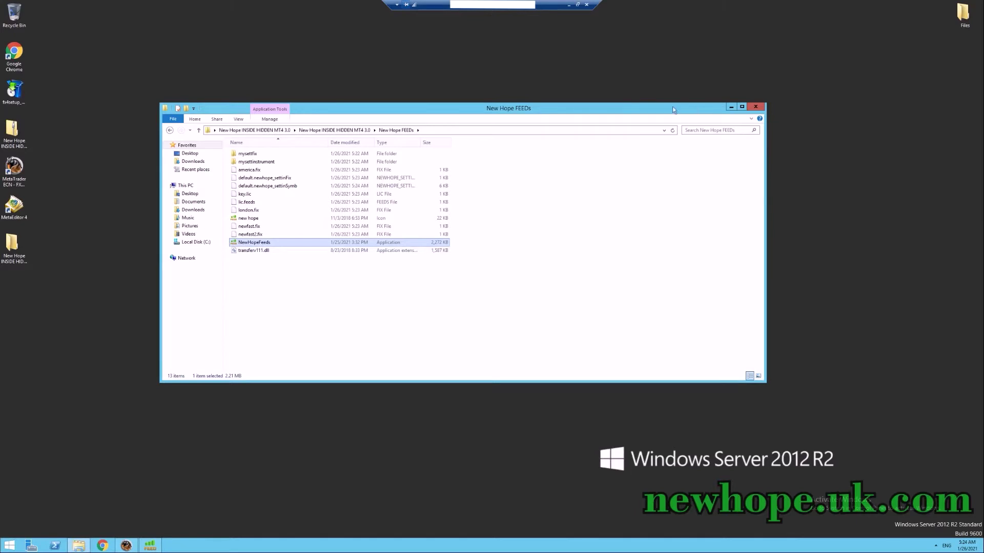
# Bring MetaTrader 4 forward and open its data folder from the File menu.
pyautogui.click(126, 545)
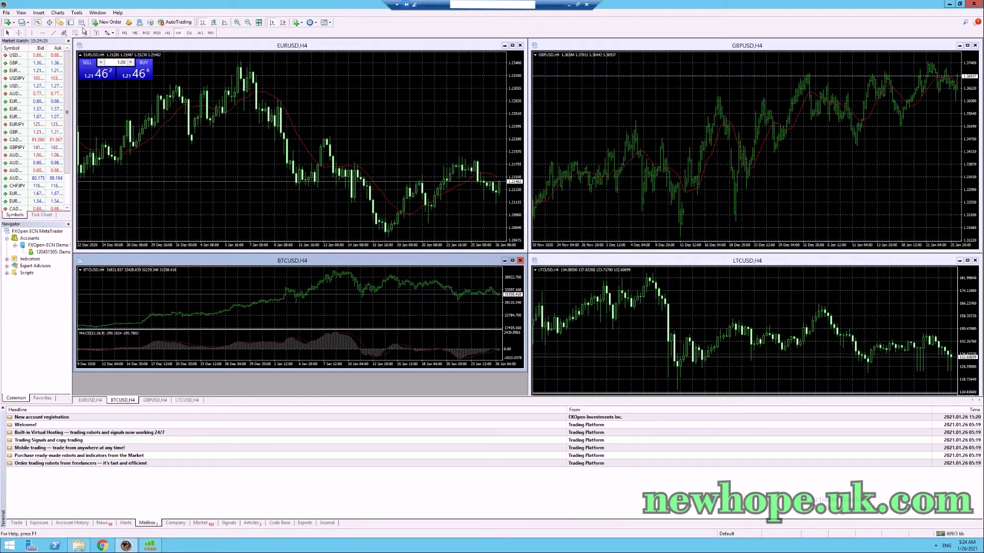
pyautogui.click(8, 13)
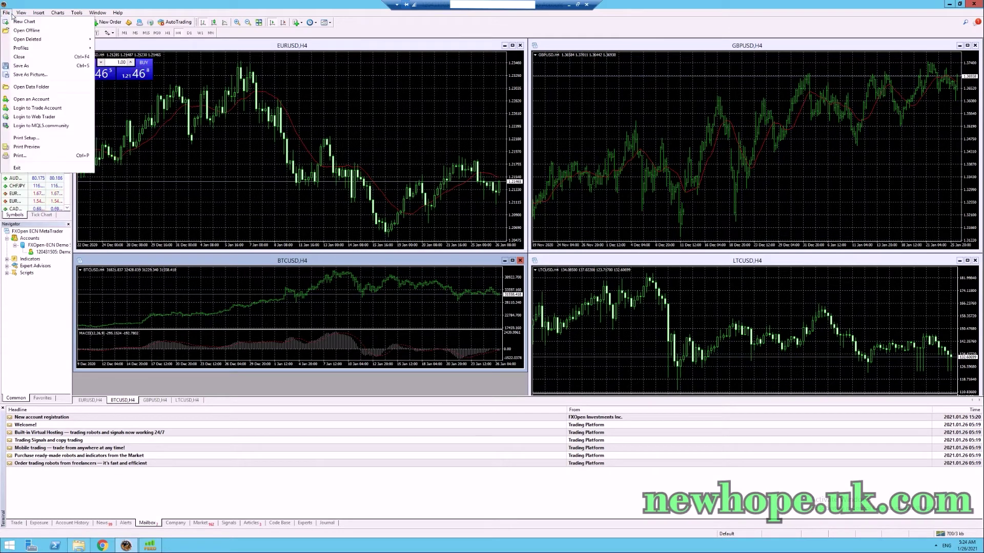
pyautogui.click(37, 88)
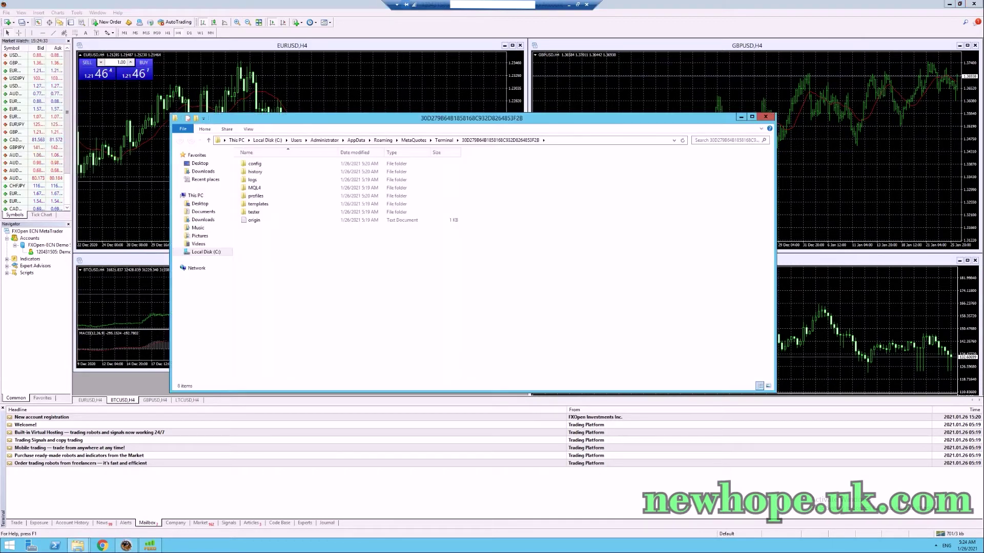
# Copy FXOpen-ECN Demo Server.srv from the MetaTrader config folder.
pyautogui.click(949, 5)
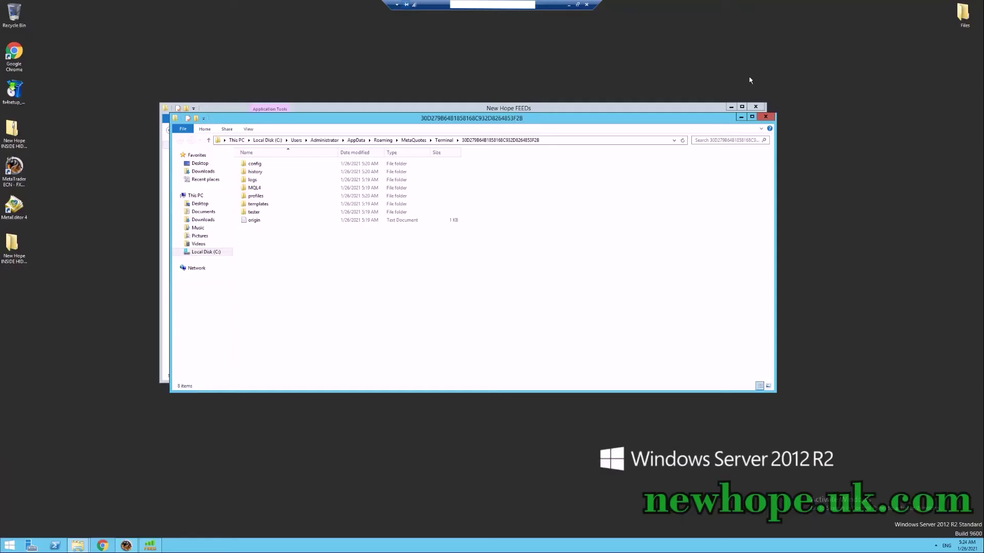
pyautogui.doubleClick(260, 167)
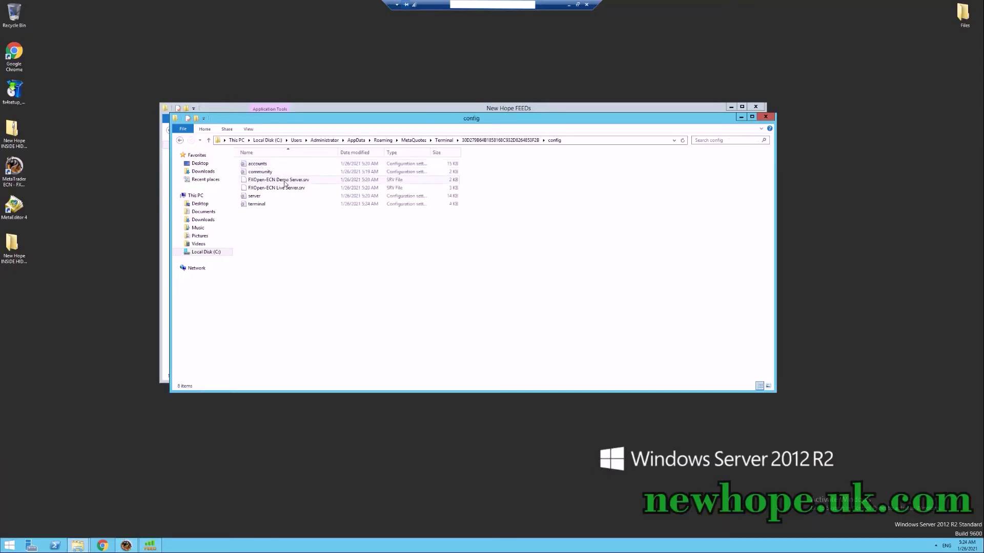
pyautogui.click(309, 183)
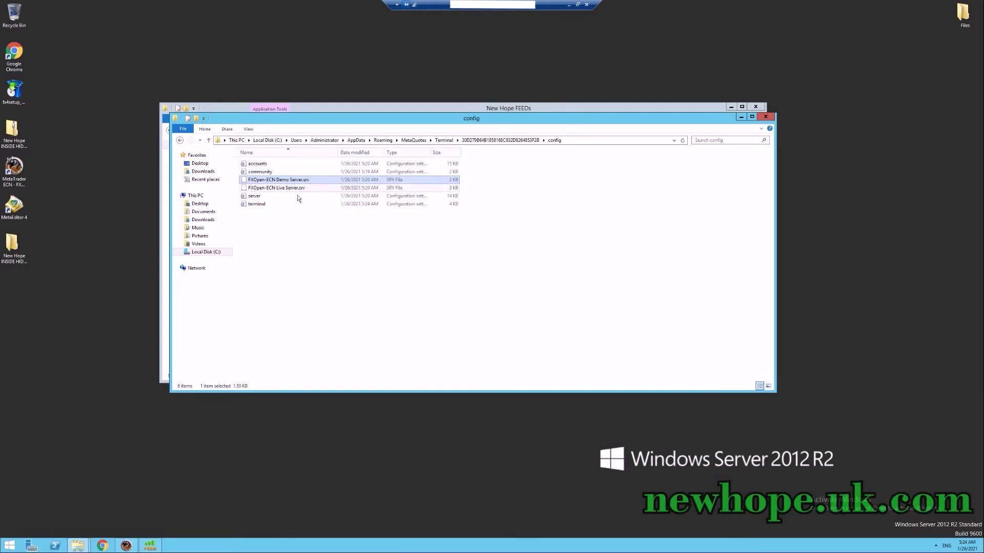
pyautogui.rightClick(297, 180)
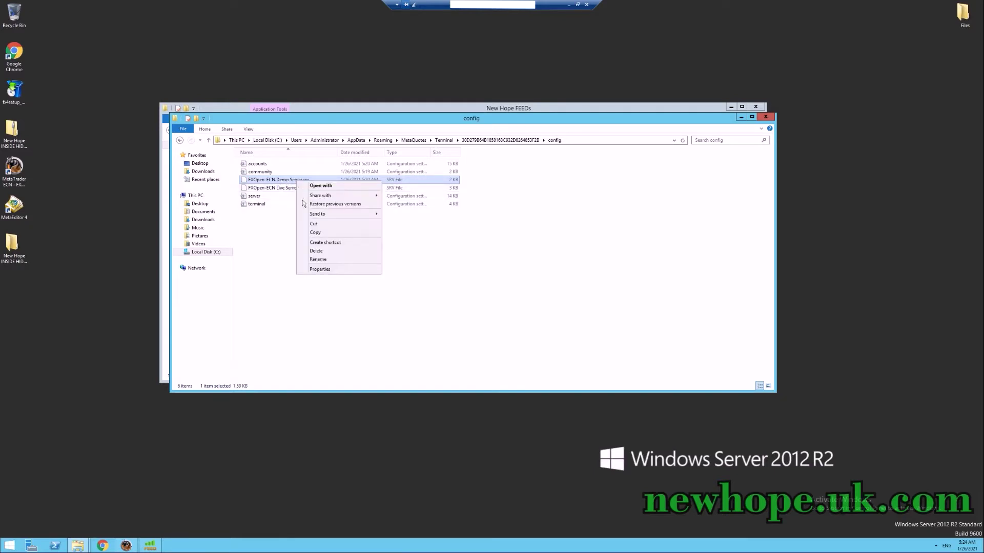
pyautogui.click(315, 232)
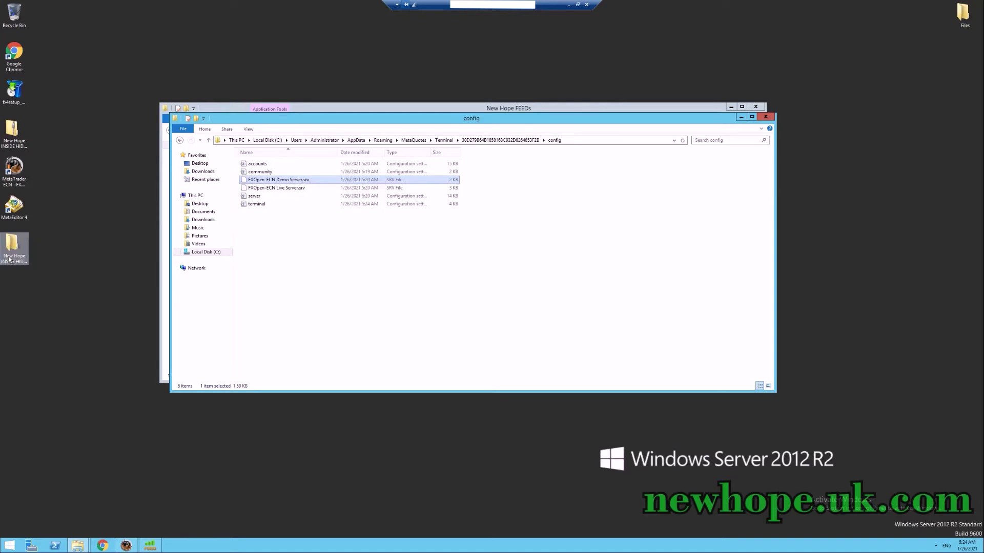
# Paste the server file into New Hope INSIDE Hidden MT4 3.0\brokers, then go back up.
pyautogui.click(78, 546)
pyautogui.click(73, 520)
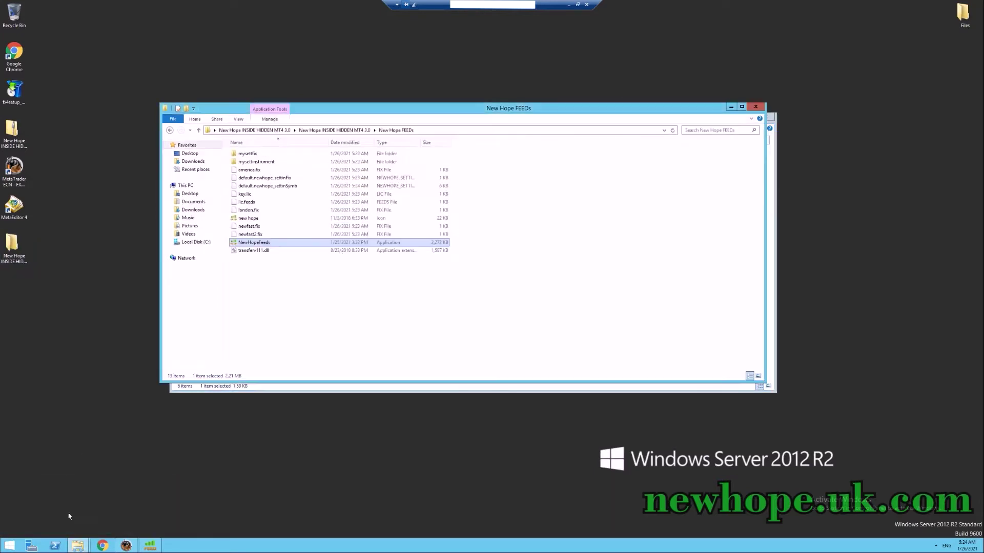
pyautogui.click(199, 130)
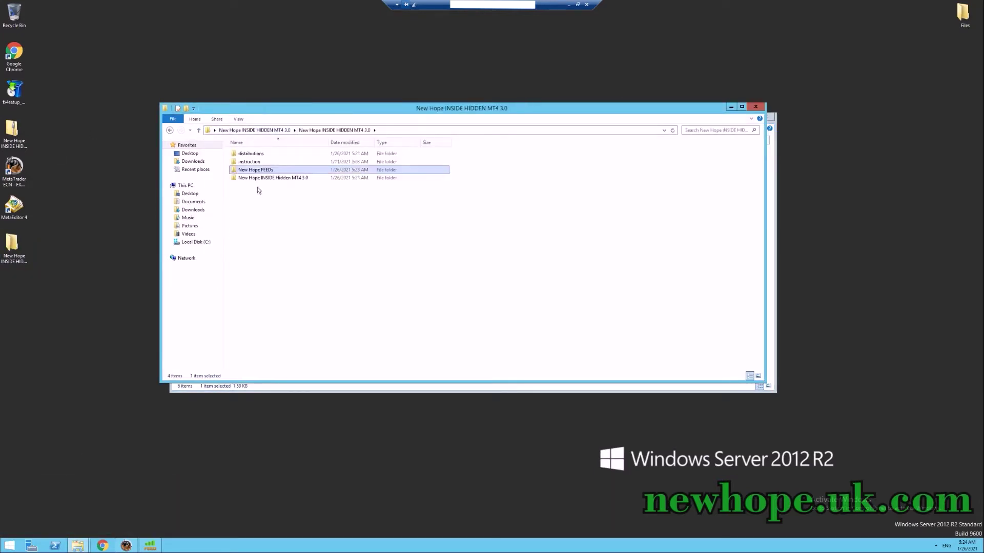
pyautogui.doubleClick(290, 178)
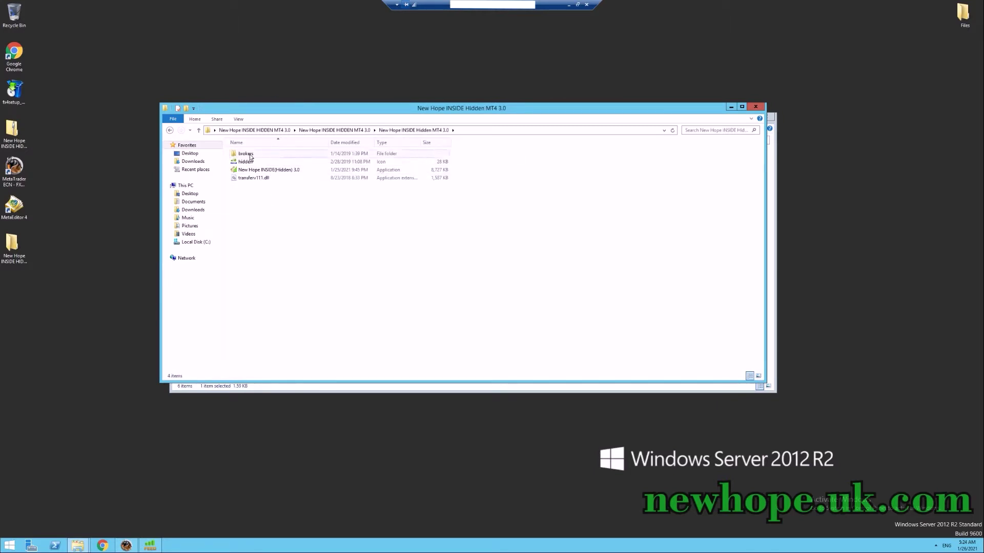
pyautogui.doubleClick(245, 153)
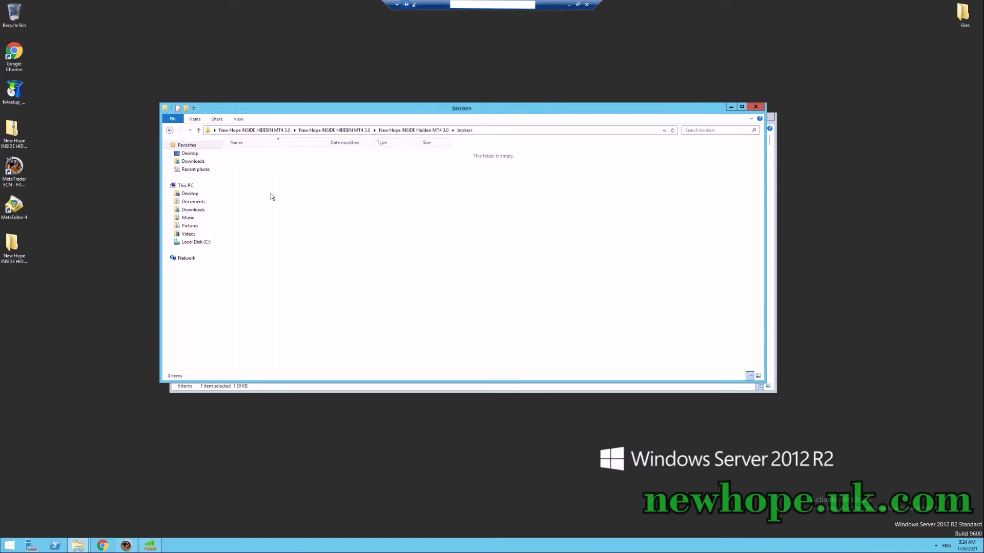
pyautogui.hotkey('ctrl', 'v')
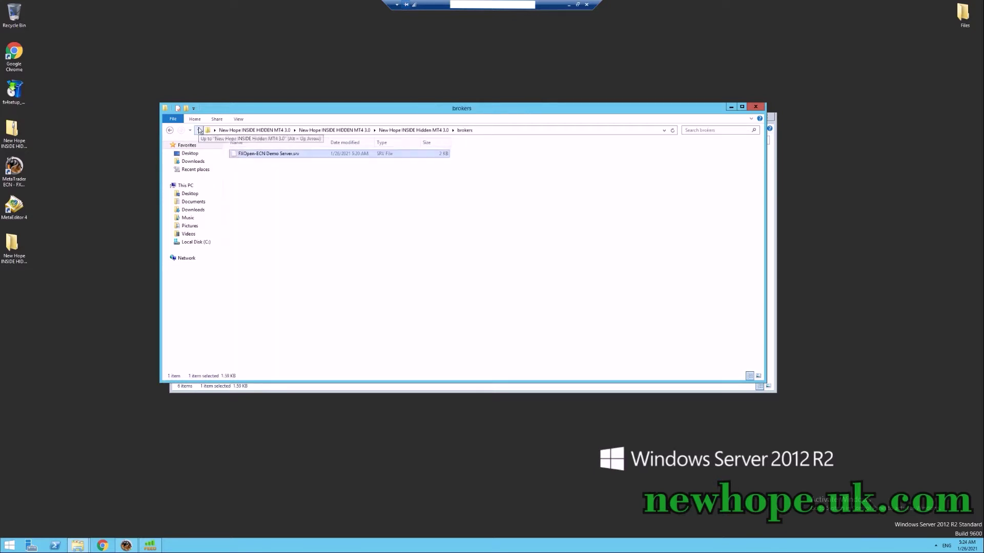
pyautogui.click(199, 130)
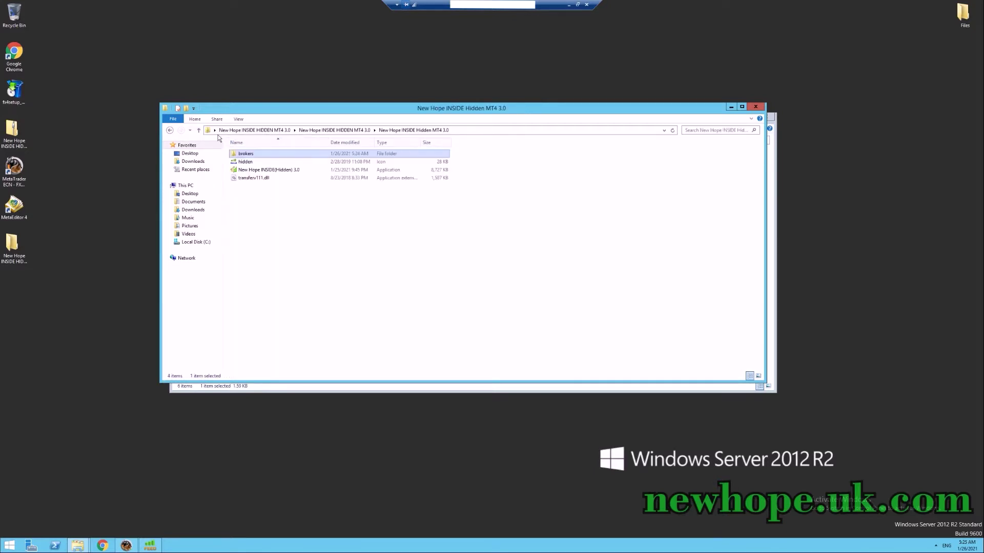
# Launch New Hope INSIDE(Hidden) 3.0 and open the SettingAccount dialog to enter the customer licence.
pyautogui.doubleClick(282, 171)
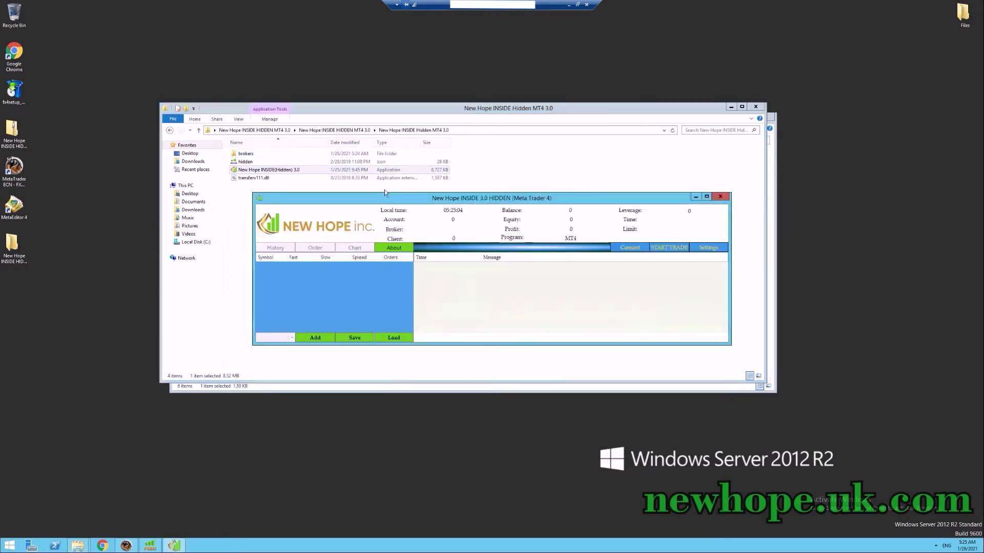
pyautogui.click(709, 248)
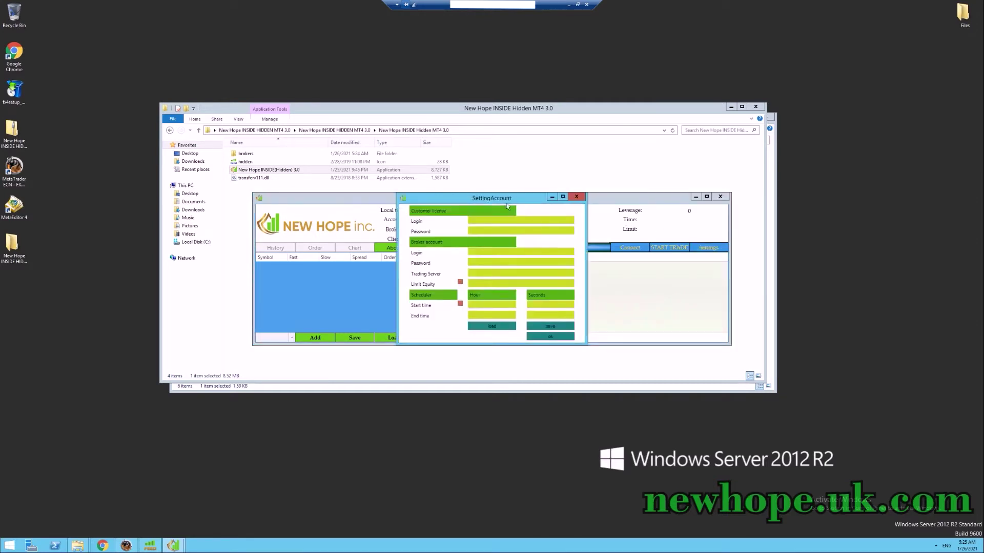
pyautogui.moveTo(506, 202); pyautogui.dragTo(465, 143)
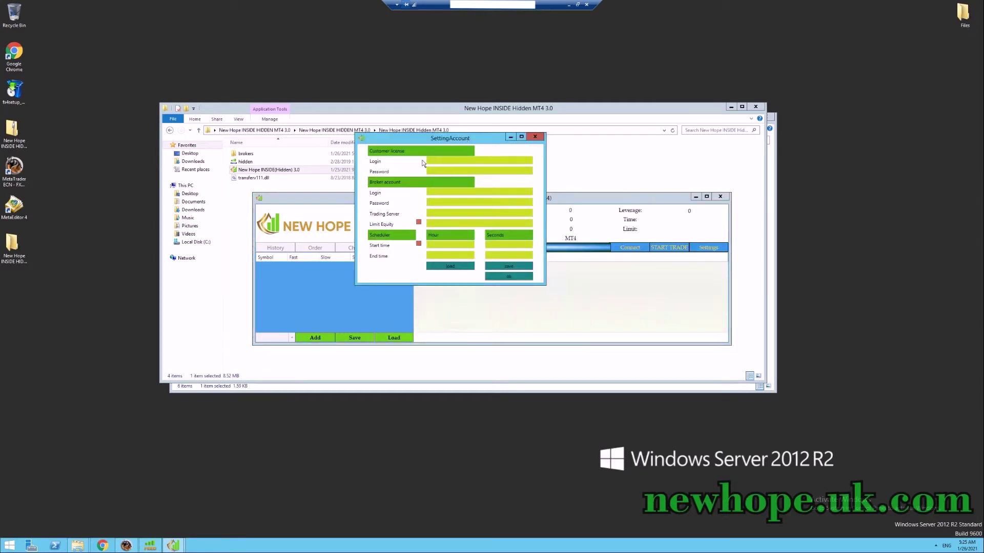
pyautogui.click(451, 160)
# Copy the demo account login number from the registration message into the broker login field.
pyautogui.click(427, 194)
pyautogui.click(130, 548)
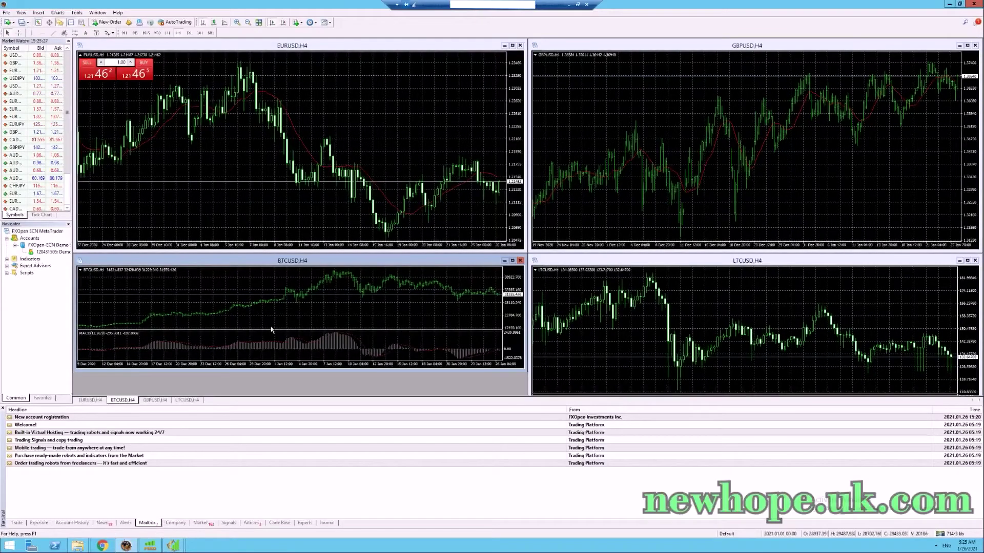
pyautogui.doubleClick(55, 417)
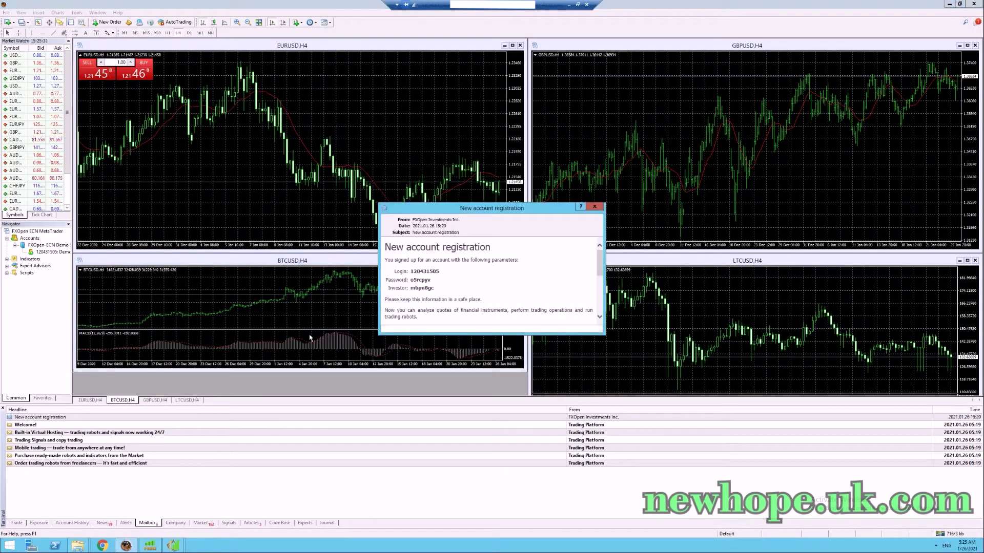
pyautogui.doubleClick(431, 271)
pyautogui.hotkey('ctrl', 'c')
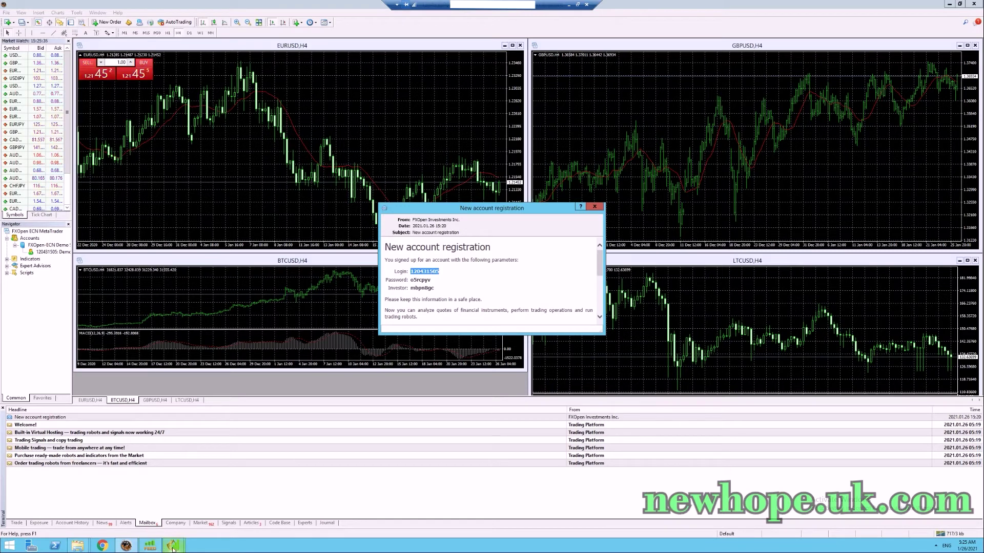
pyautogui.moveTo(173, 546)
pyautogui.click(204, 512)
pyautogui.hotkey('ctrl', 'v')
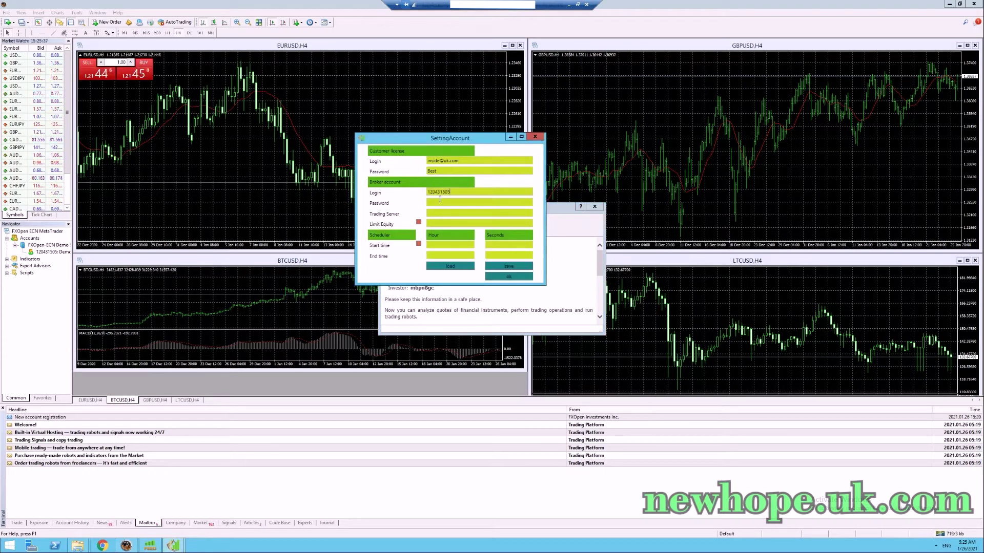
# Copy the demo account password from the registration message into the broker password field.
pyautogui.click(576, 281)
pyautogui.doubleClick(426, 279)
pyautogui.hotkey('ctrl', 'c')
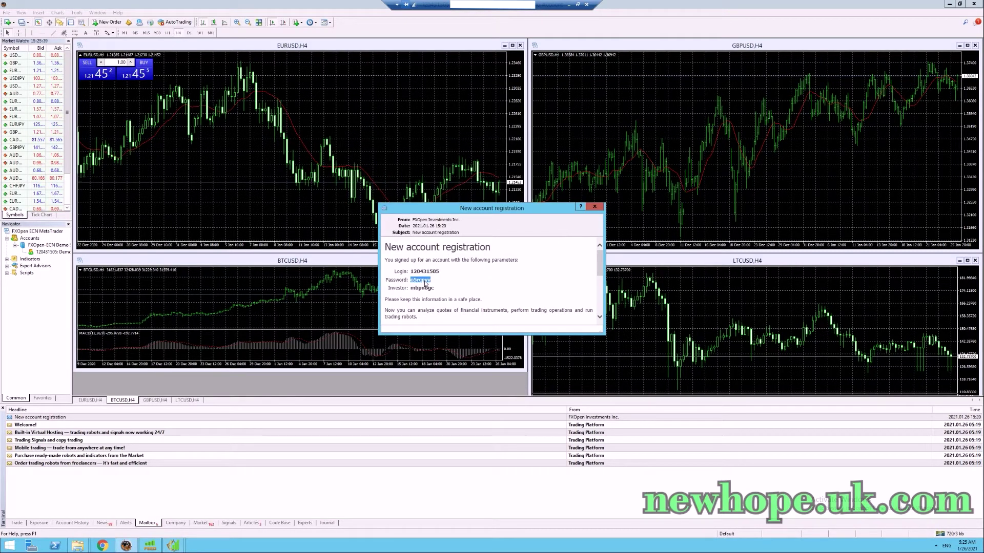
pyautogui.moveTo(173, 543)
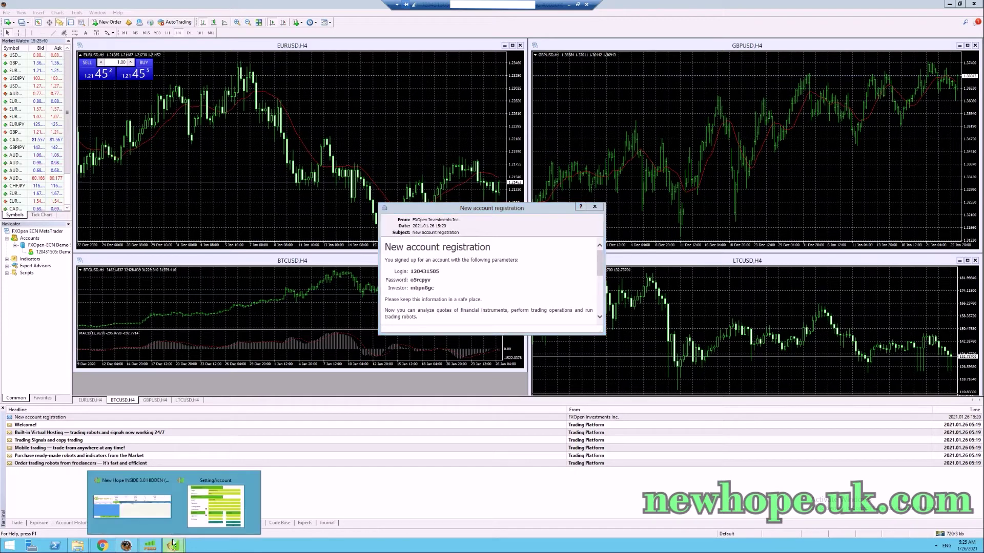
pyautogui.click(207, 513)
pyautogui.hotkey('ctrl', 'v')
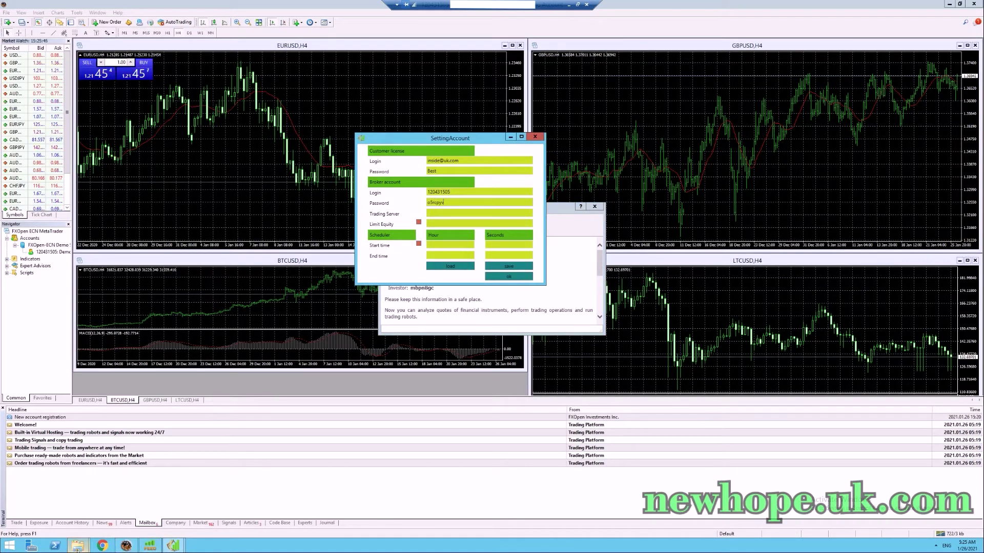
# Paste the FXOpen-ECN Demo Server name from the brokers folder as Trading Server and save.
pyautogui.moveTo(77, 544)
pyautogui.click(66, 514)
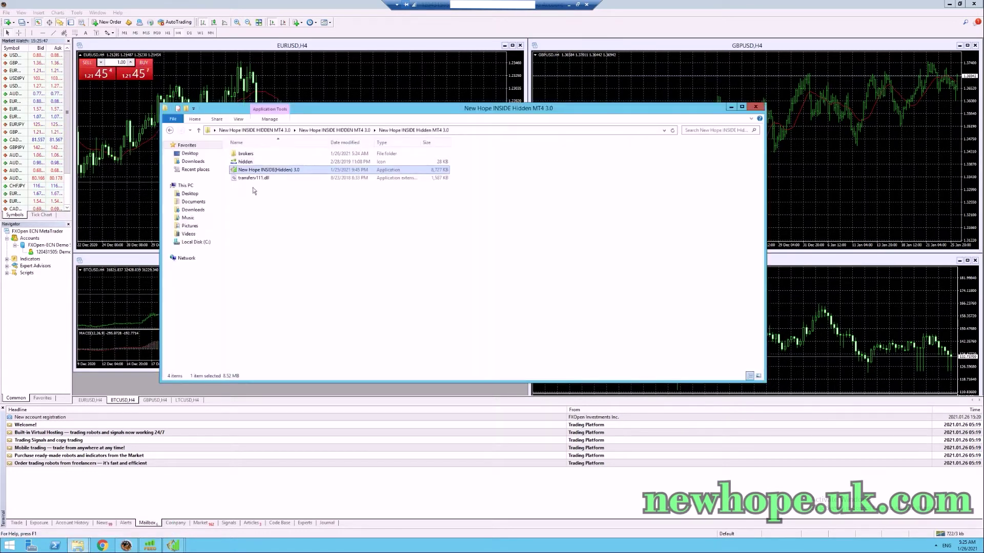
pyautogui.doubleClick(261, 153)
pyautogui.click(282, 155)
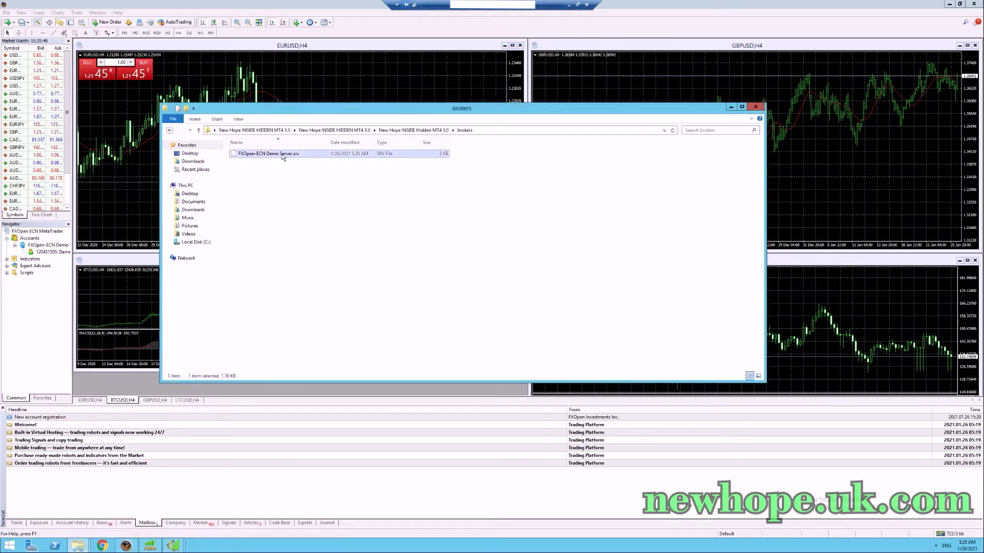
pyautogui.click(291, 154)
pyautogui.hotkey('ctrl', 'c')
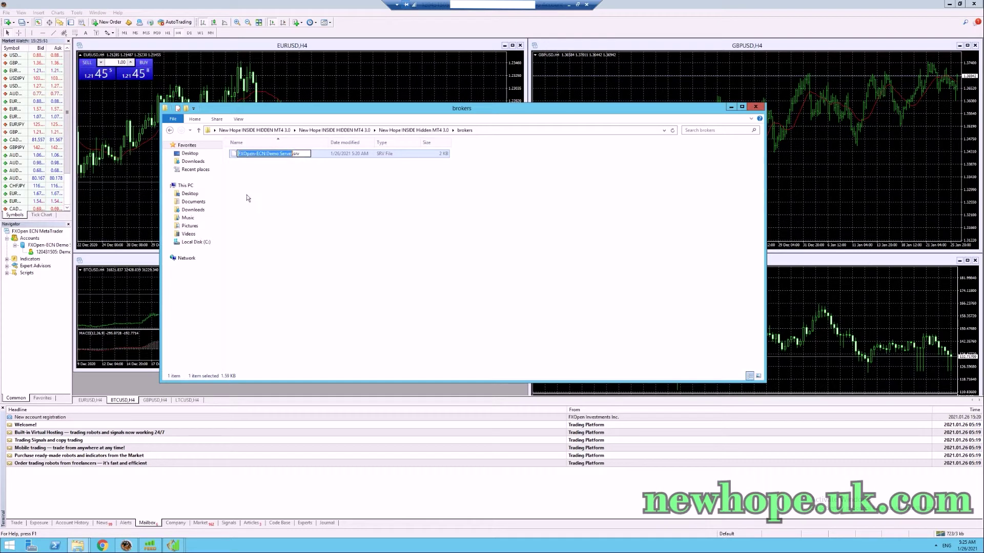
pyautogui.click(173, 545)
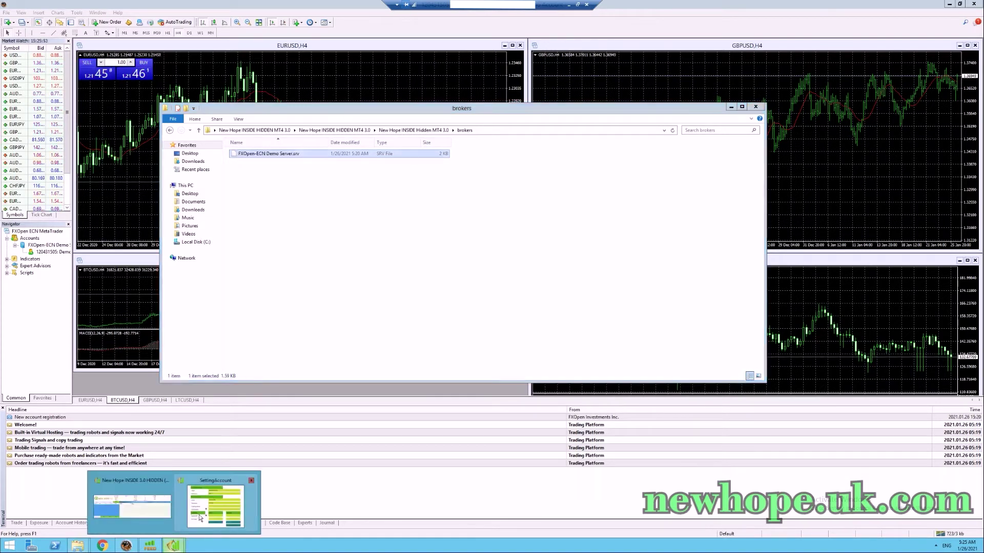
pyautogui.click(201, 518)
pyautogui.hotkey('ctrl', 'v')
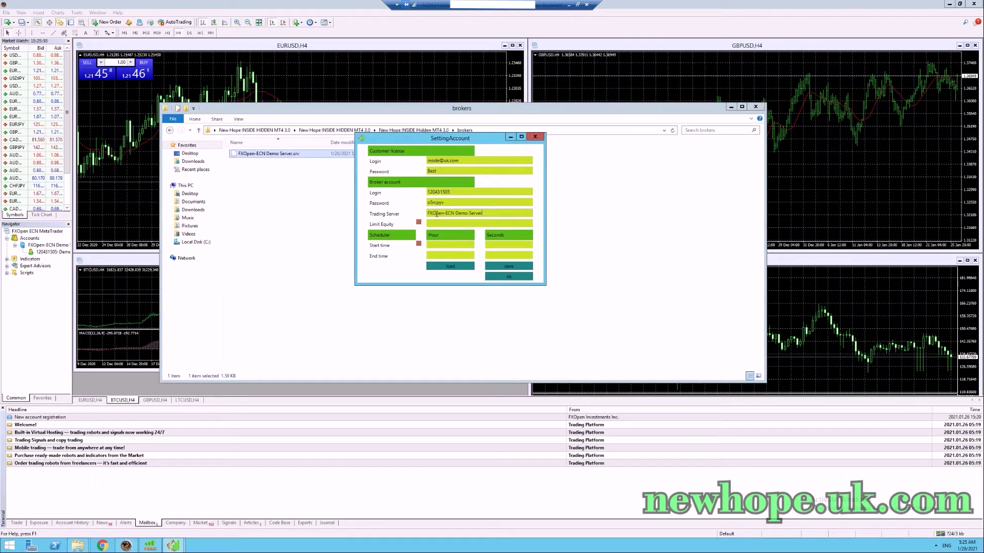
pyautogui.click(509, 277)
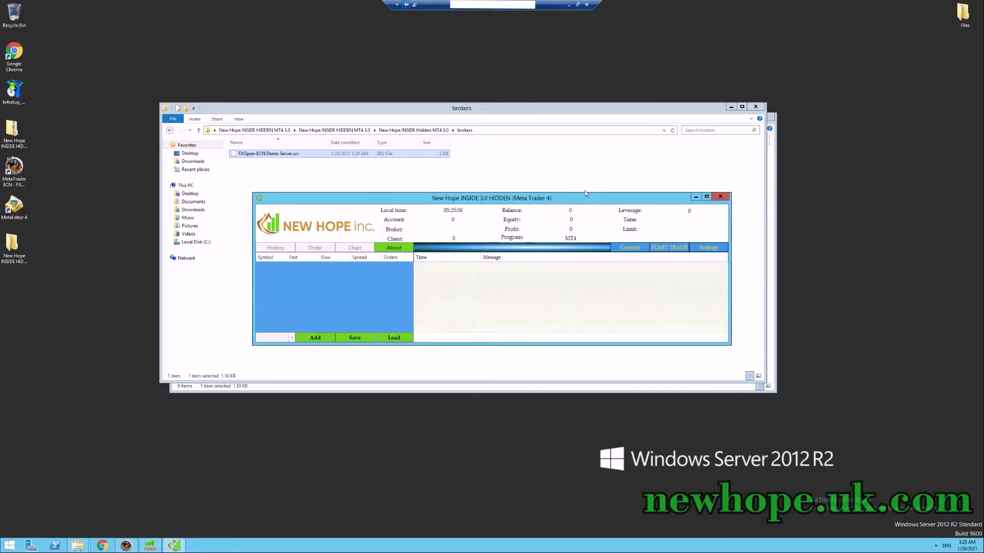
# Connect New Hope to the FXOpen-ECN Demo Server account with 50000 balance, then return to MetaTrader 4.
pyautogui.click(630, 247)
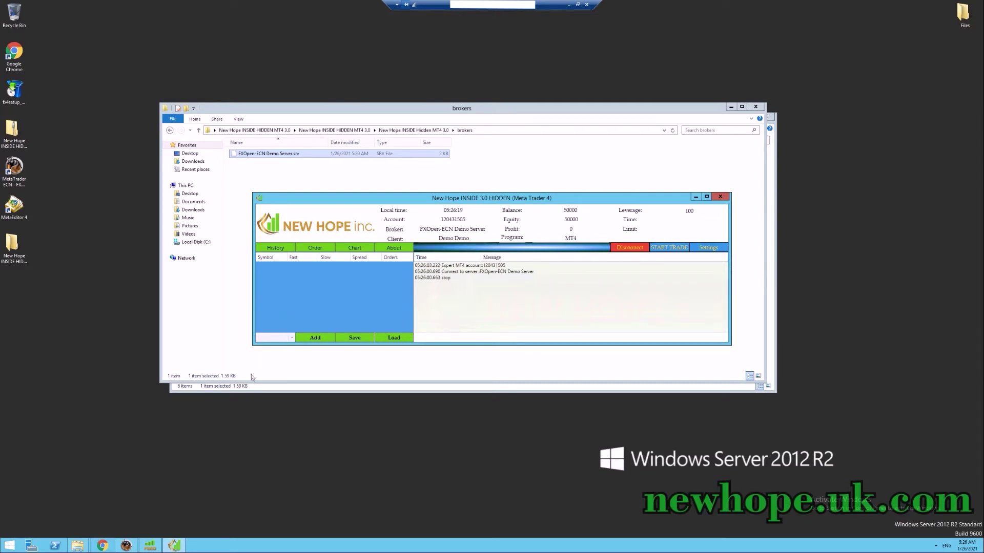
pyautogui.click(126, 545)
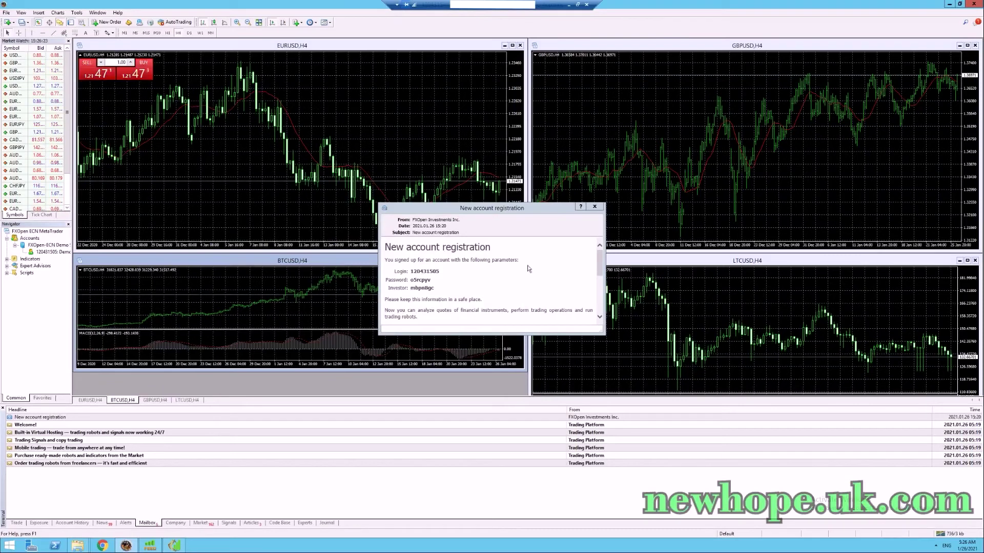
# Dismiss the registration notice, close Navigator, and set Market Watch to Show All symbols.
pyautogui.click(595, 207)
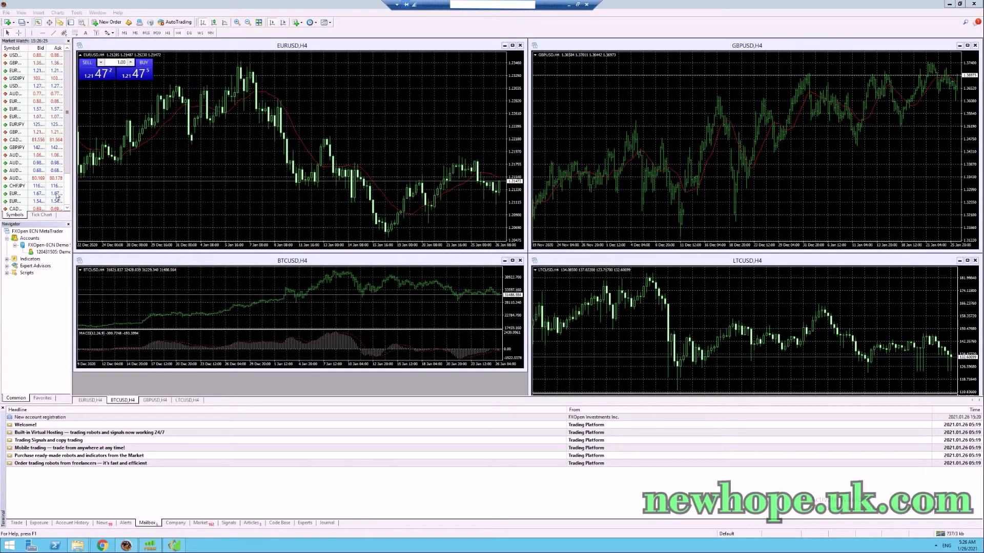
pyautogui.click(68, 224)
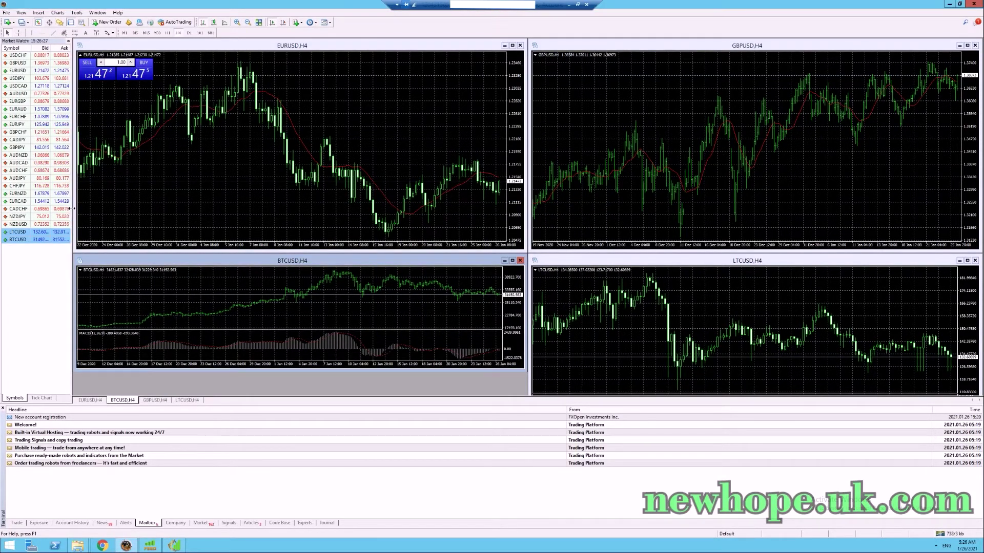
pyautogui.rightClick(59, 270)
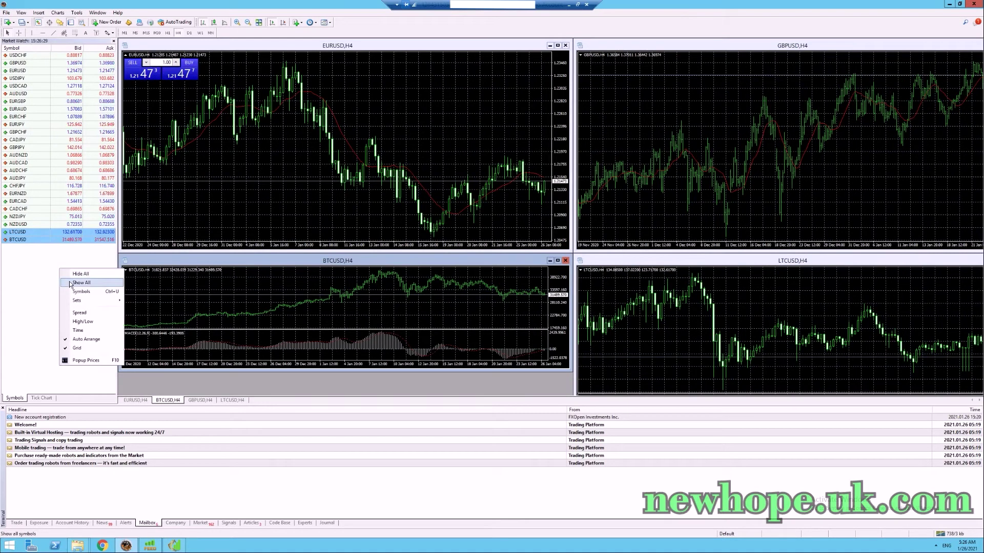
pyautogui.click(73, 283)
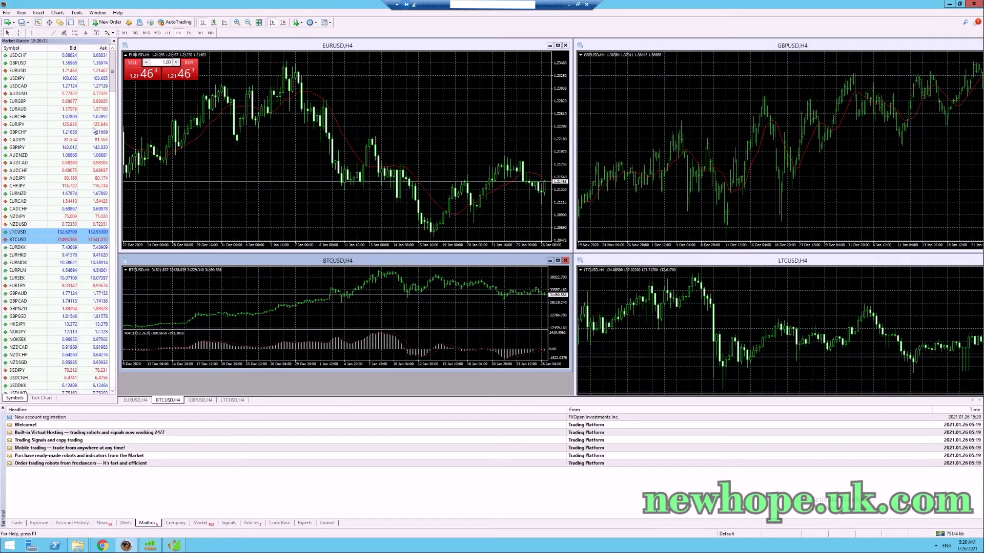
# Browse the Market Watch list down to the #GDAXIm and #WS30m index quotes.
pyautogui.click(25, 70)
pyautogui.click(44, 179)
pyautogui.scroll(-13, 61, 304)
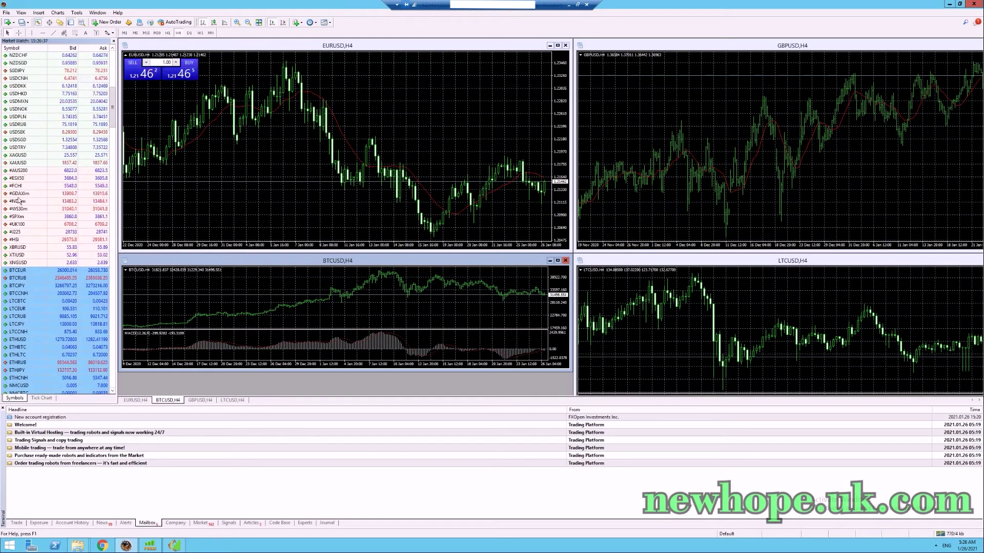
pyautogui.click(19, 195)
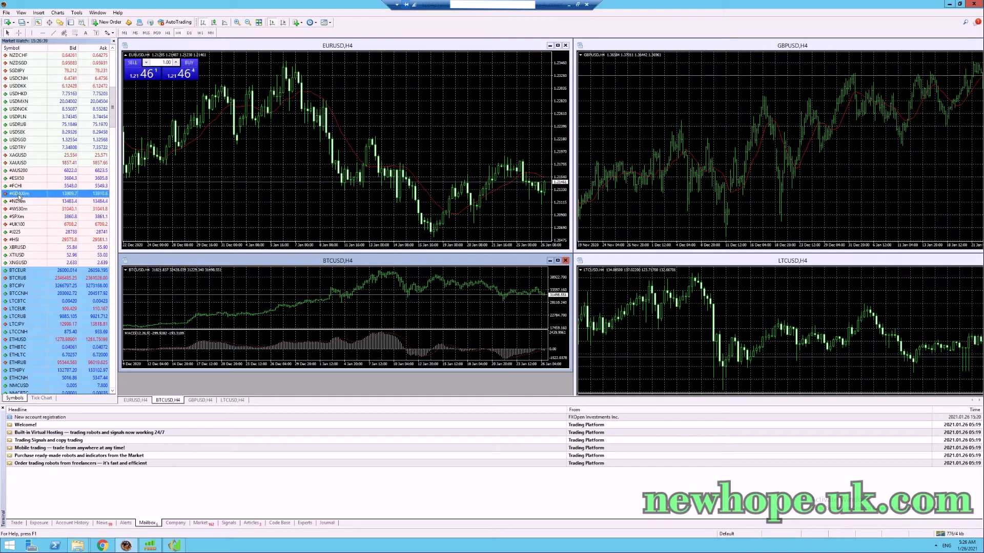
pyautogui.click(19, 209)
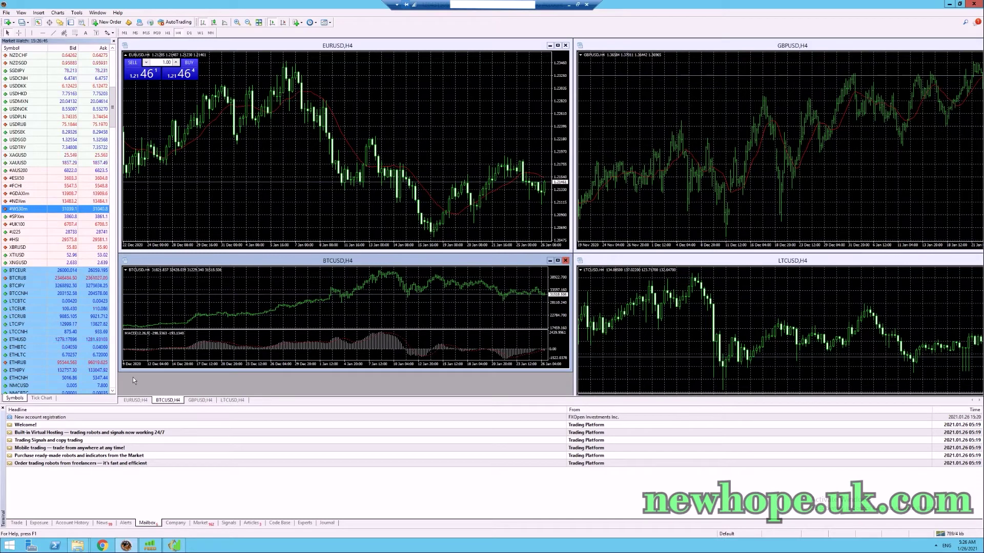
# Add EUR/USD as a New Hope symbol and enter EURUSD as its slow feed.
pyautogui.click(174, 546)
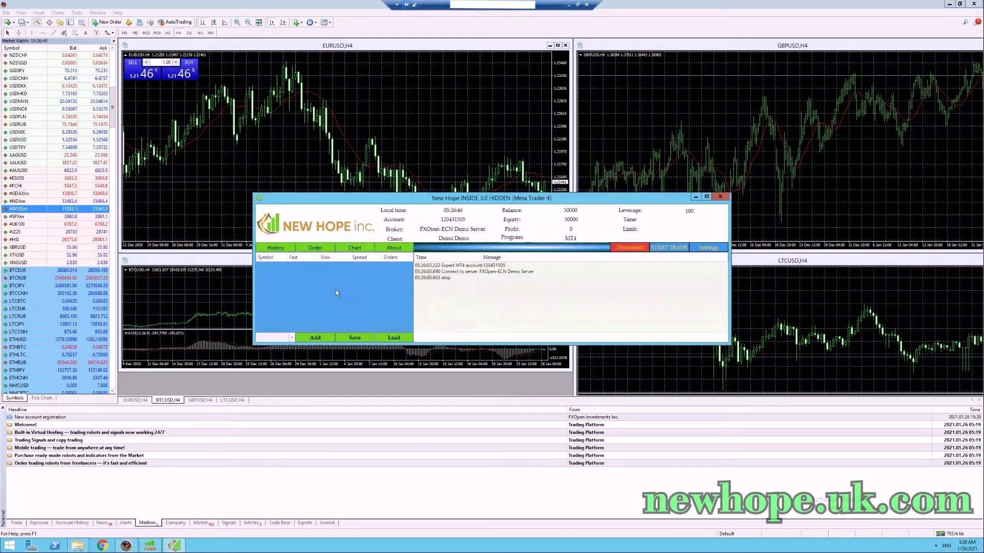
pyautogui.click(291, 336)
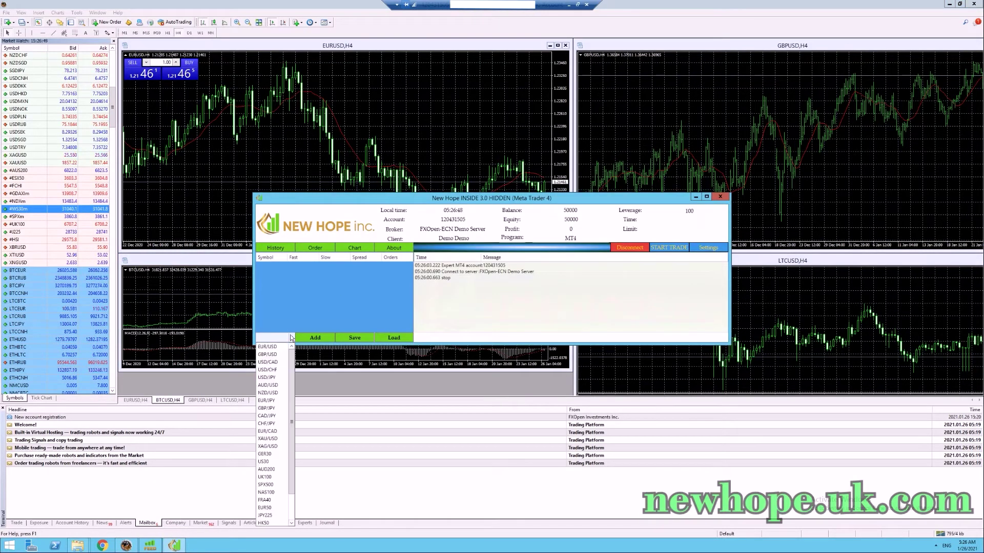
pyautogui.click(275, 348)
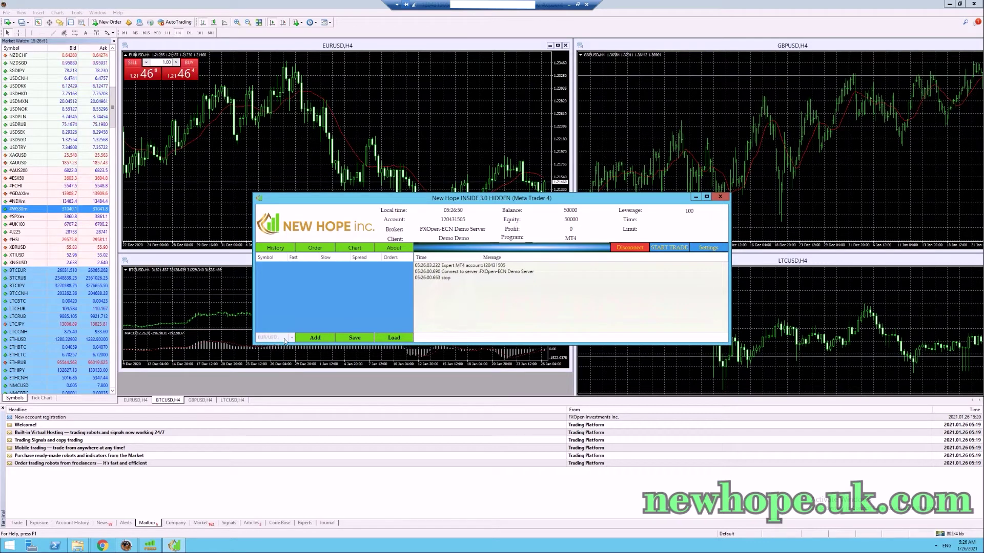
pyautogui.click(316, 339)
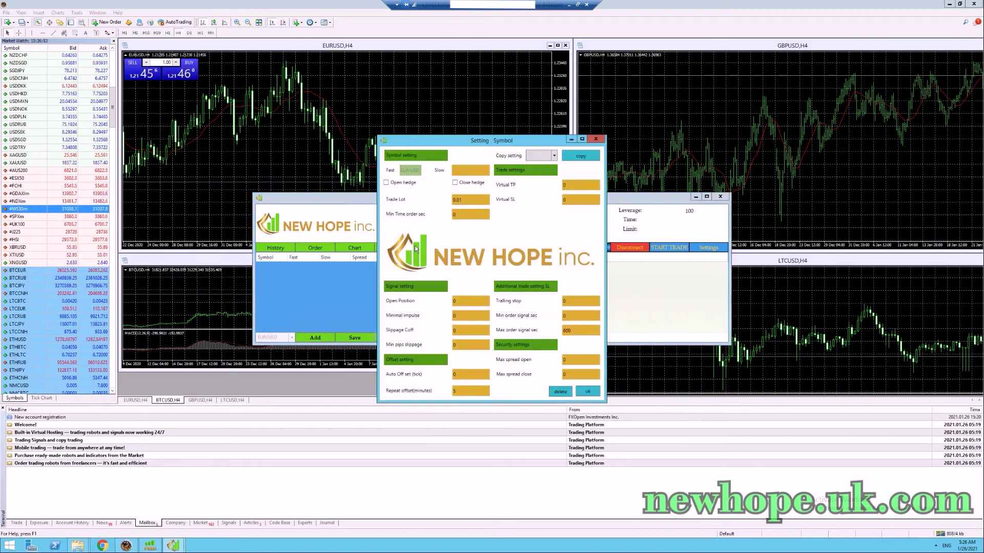
pyautogui.click(469, 168)
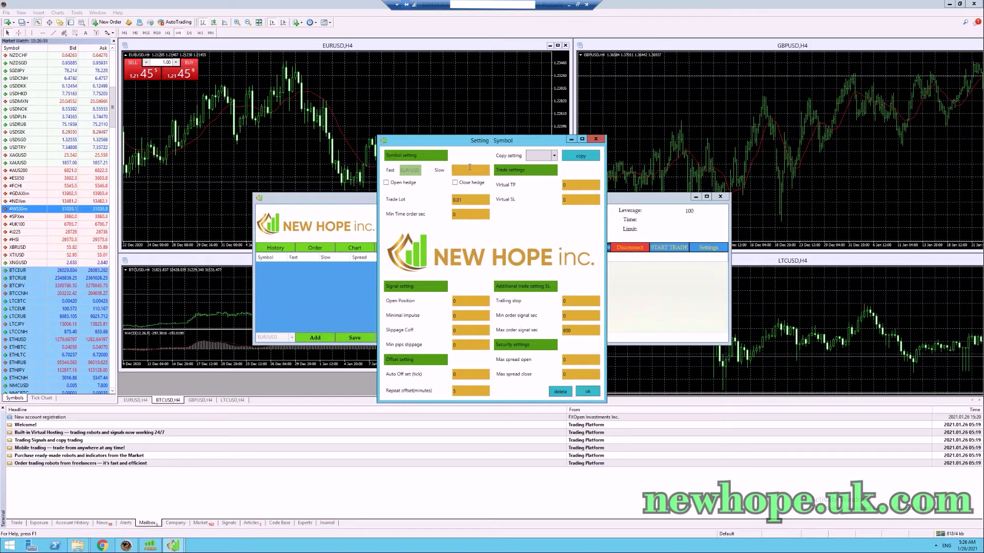
pyautogui.write('EURUSD')
# Set EUR/USD minimal impulse 2, auto offset 20, virtual TP 0.1 and virtual SL 5.
pyautogui.doubleClick(454, 316)
pyautogui.doubleClick(459, 376)
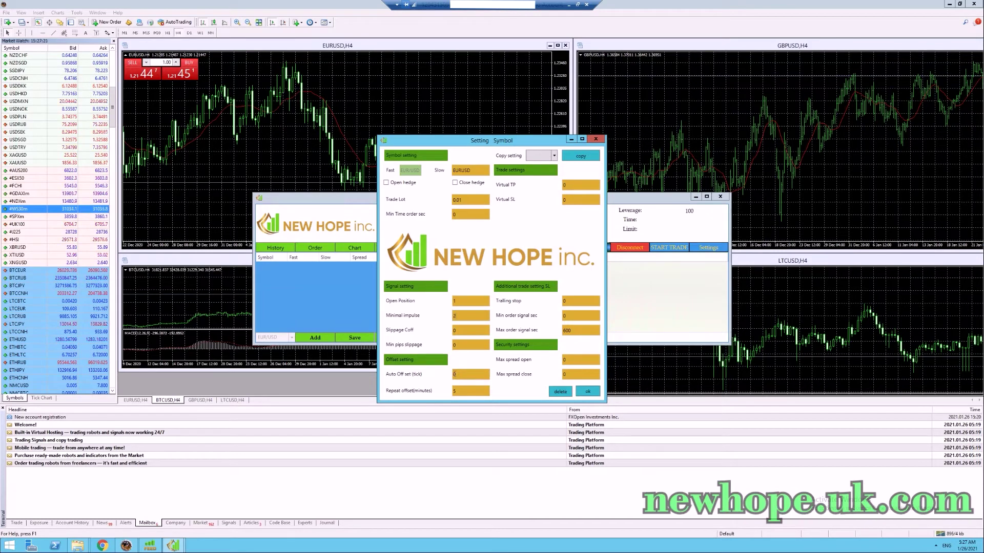
pyautogui.write('20')
pyautogui.doubleClick(453, 374)
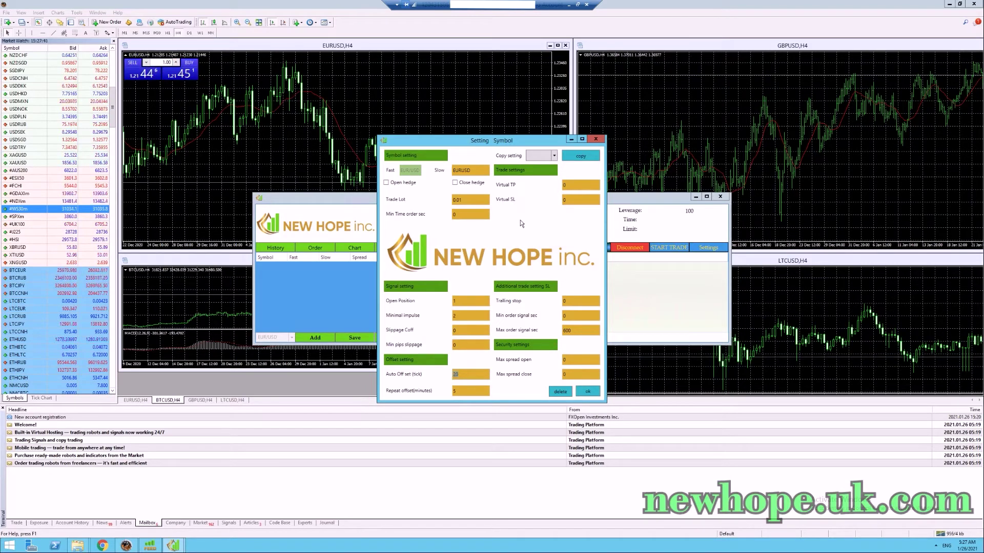
pyautogui.click(563, 185)
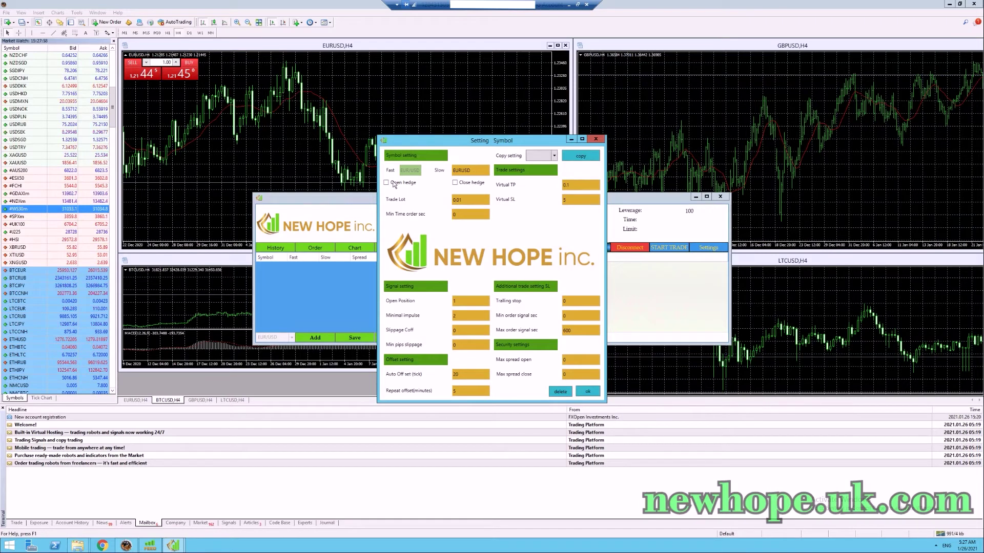
# Enable Open hedge for EUR/USD, confirm it, and save the symbol settings.
pyautogui.click(394, 185)
pyautogui.click(521, 305)
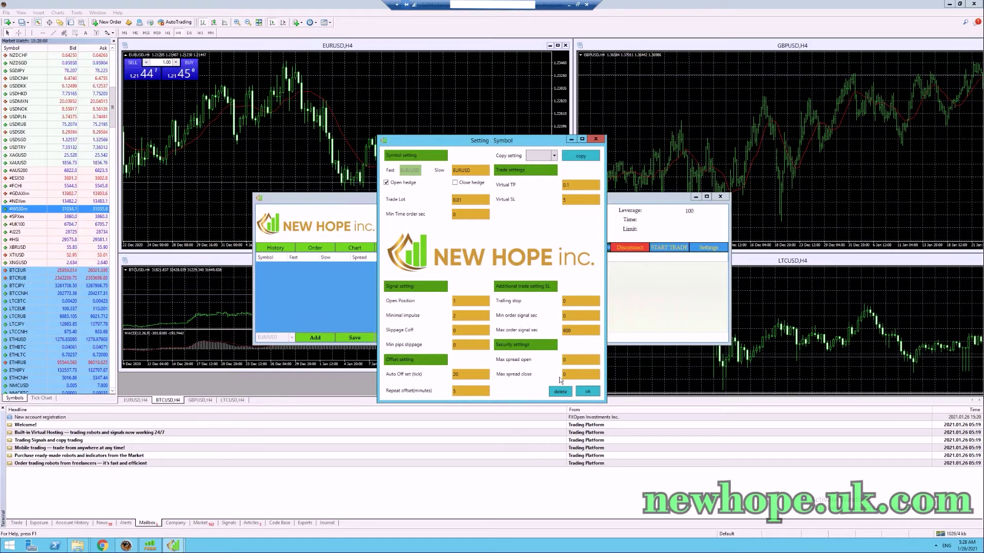
pyautogui.click(587, 391)
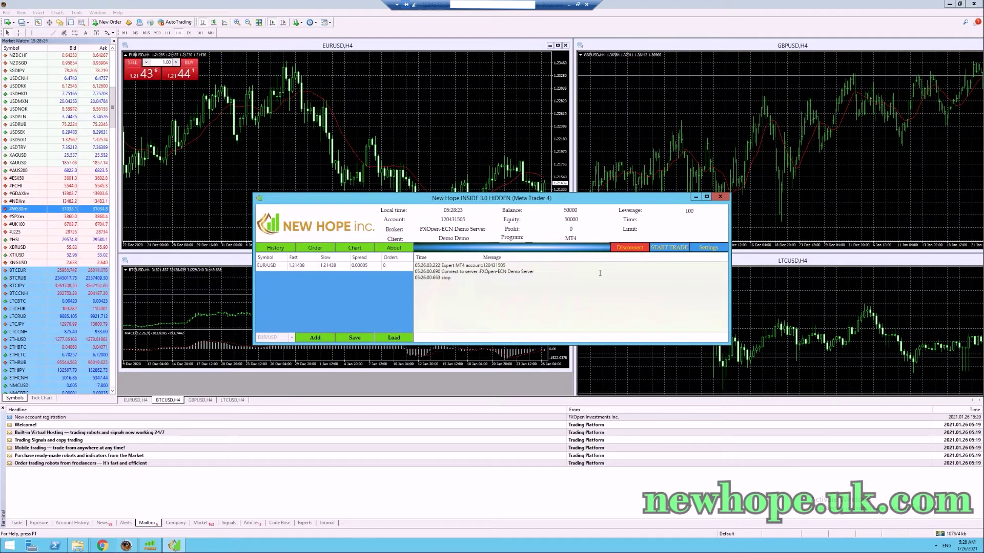
# Start trading in New Hope so EUR/USD opens its two 0.01-lot hedge orders.
pyautogui.click(670, 247)
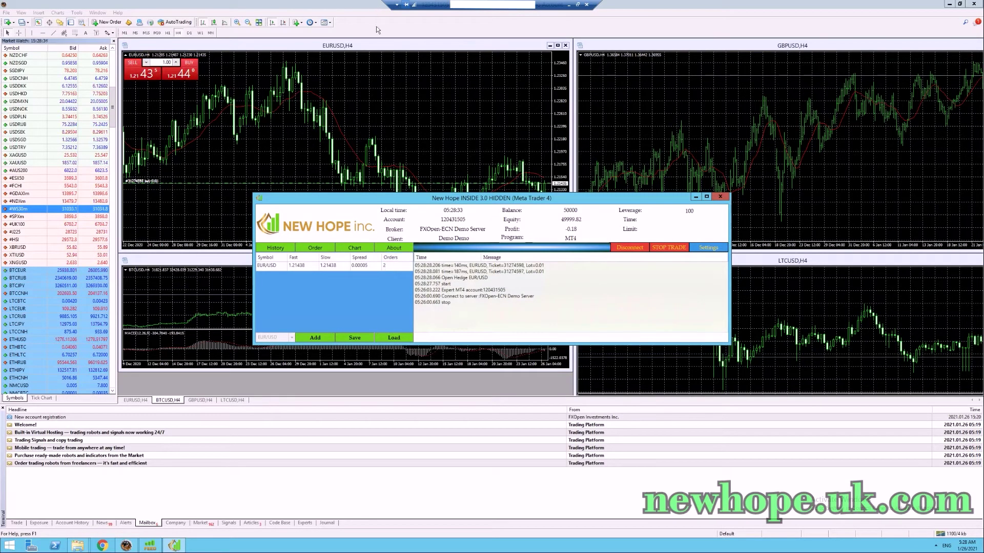
# Maximize the EURUSD chart on M1, then select #ESX50 and #GDAXim in Market Watch.
pyautogui.doubleClick(373, 45)
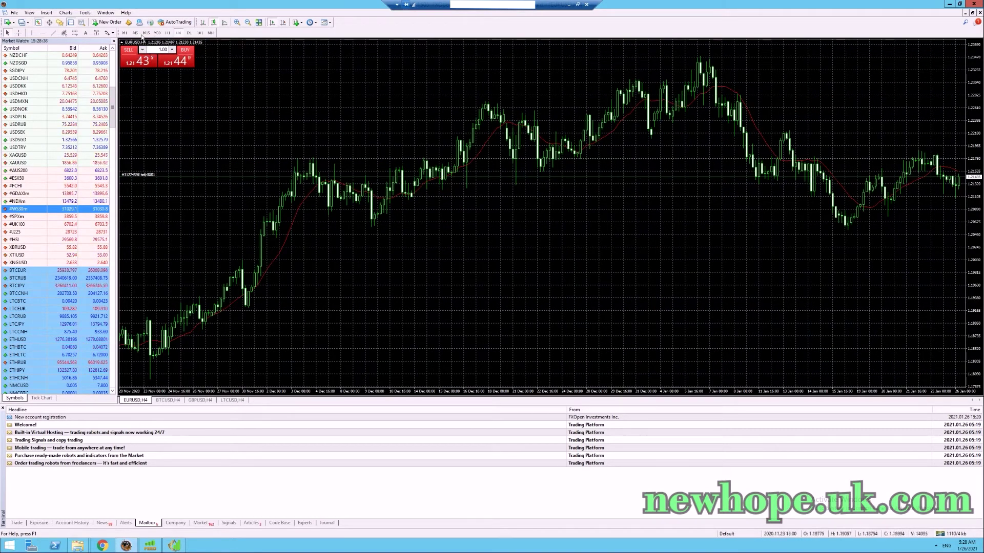
pyautogui.click(124, 32)
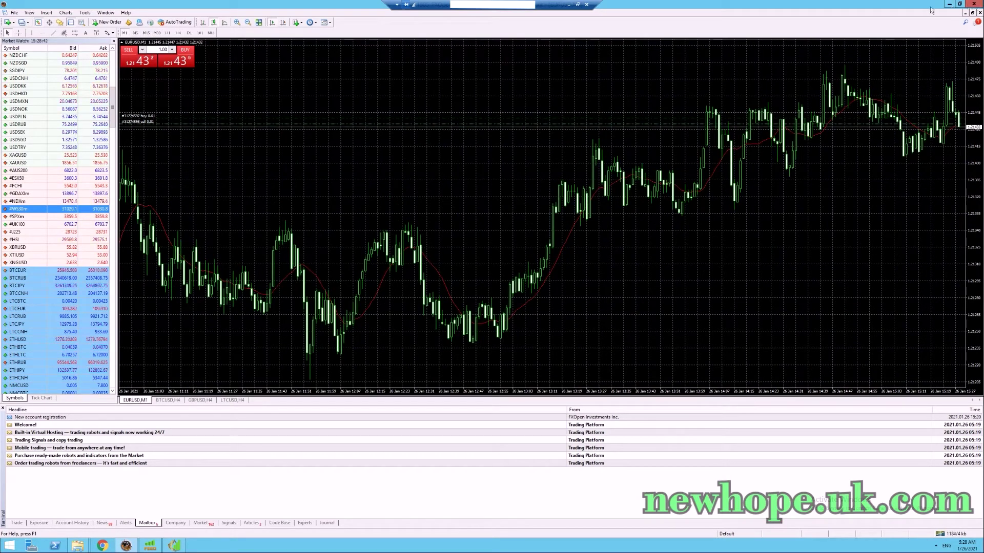
pyautogui.click(63, 181)
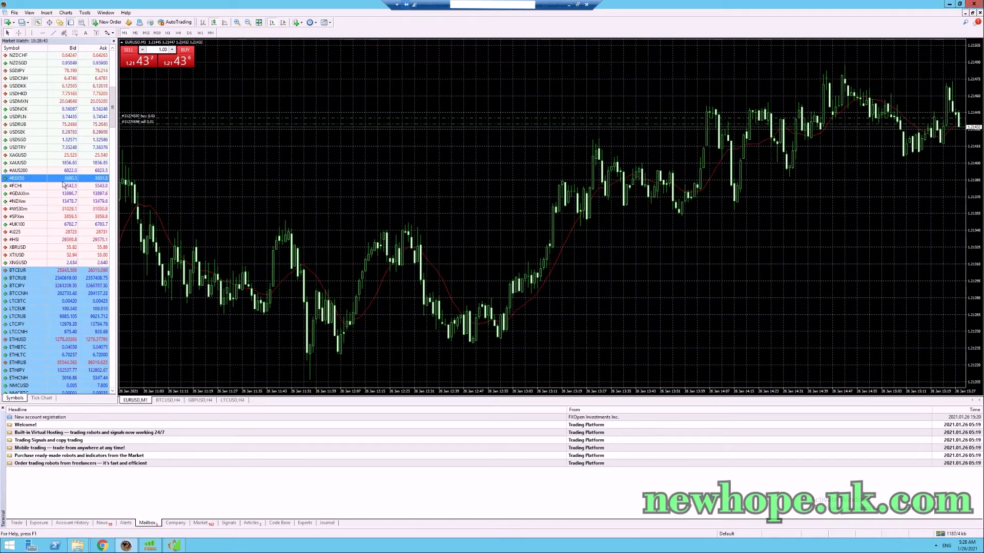
pyautogui.click(17, 194)
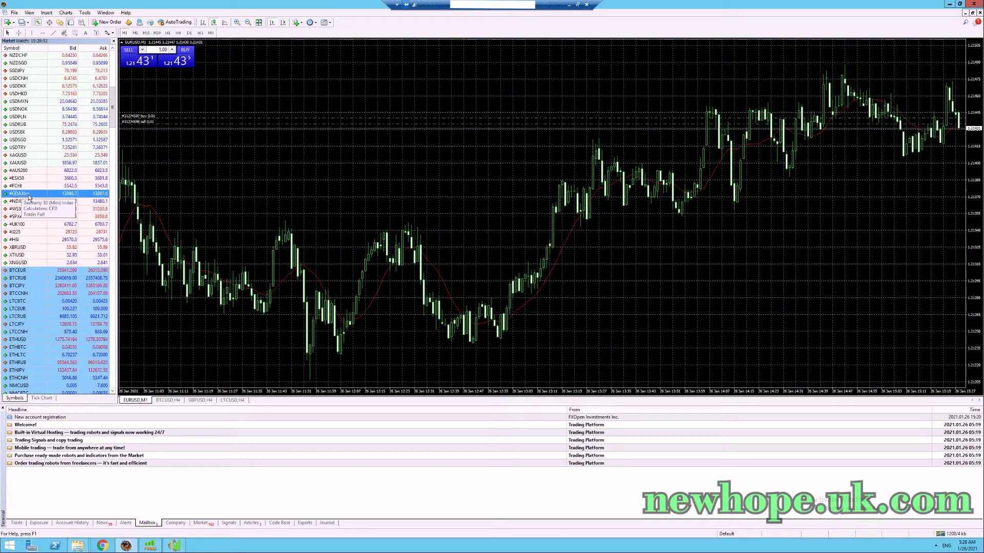
# Show the #GDAXim chart in place of EURUSD in MetaTrader 4.
pyautogui.click(174, 546)
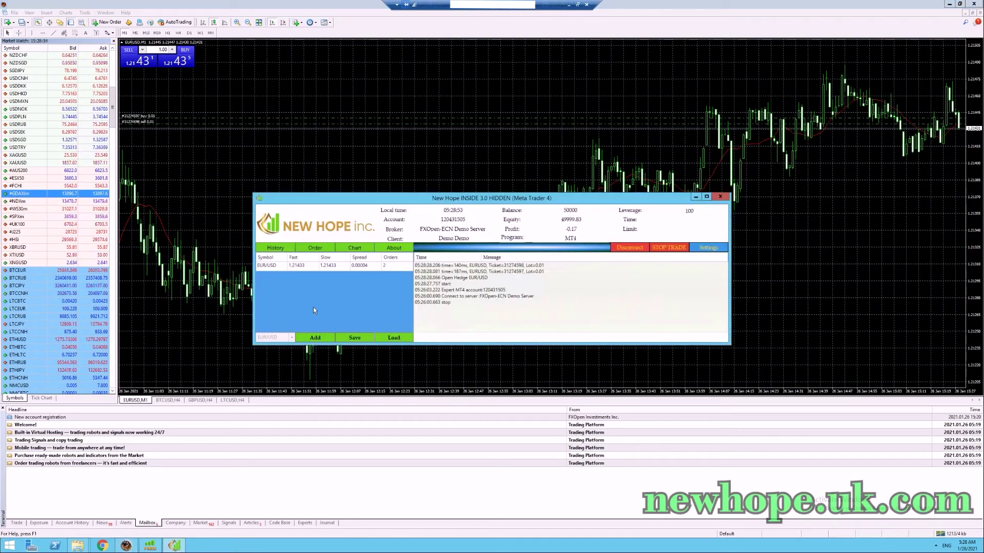
pyautogui.click(291, 337)
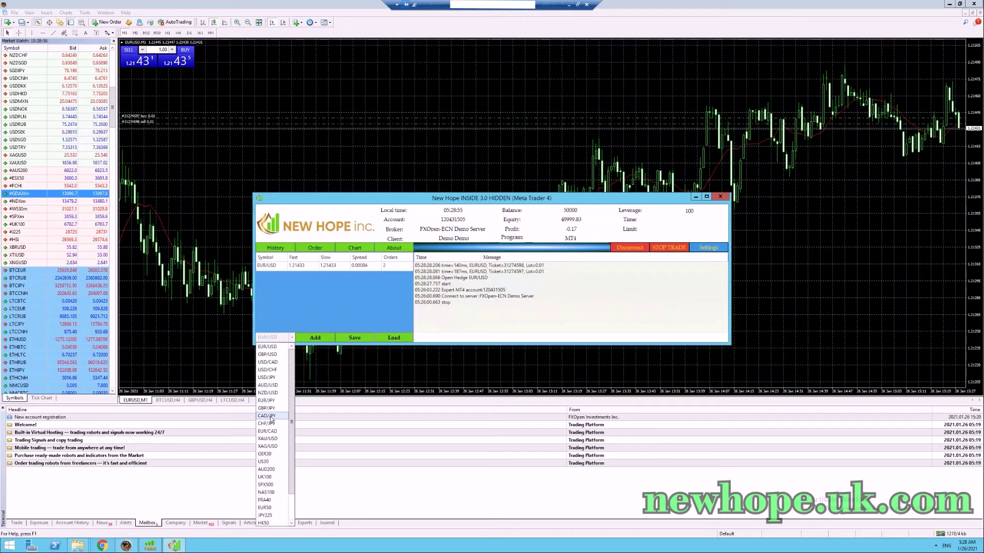
pyautogui.moveTo(15, 193); pyautogui.dragTo(231, 184)
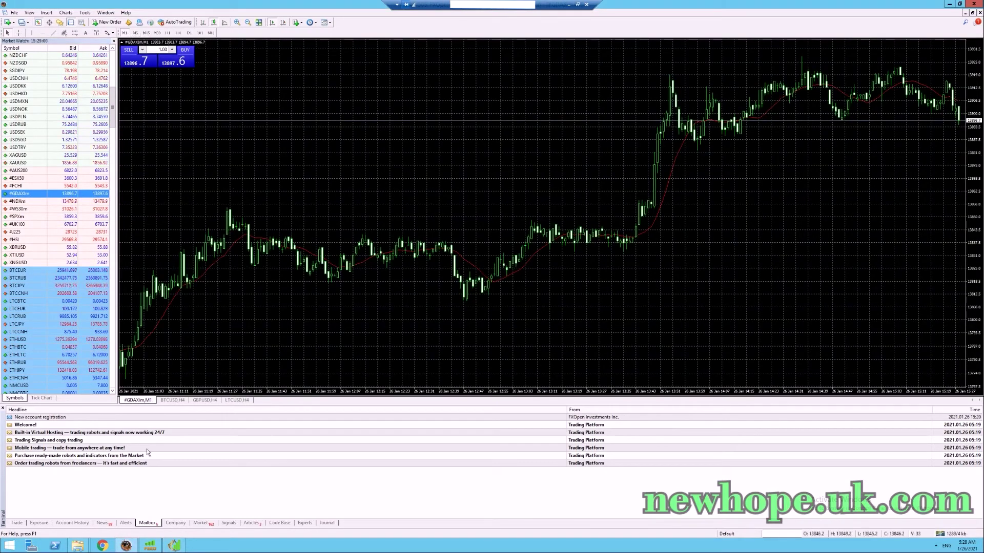
# Add GER30 as a new New Hope symbol, opening its symbol settings.
pyautogui.click(174, 545)
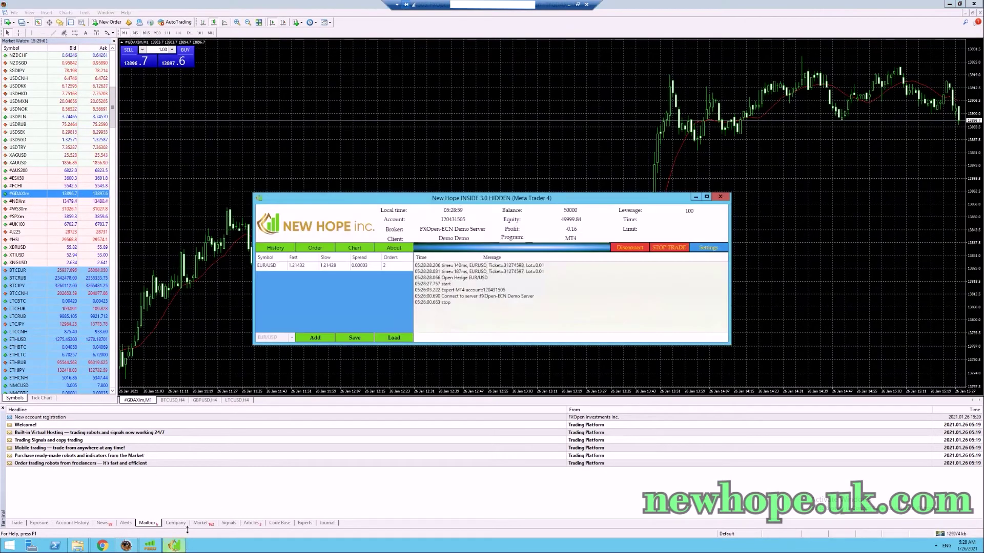
pyautogui.click(277, 337)
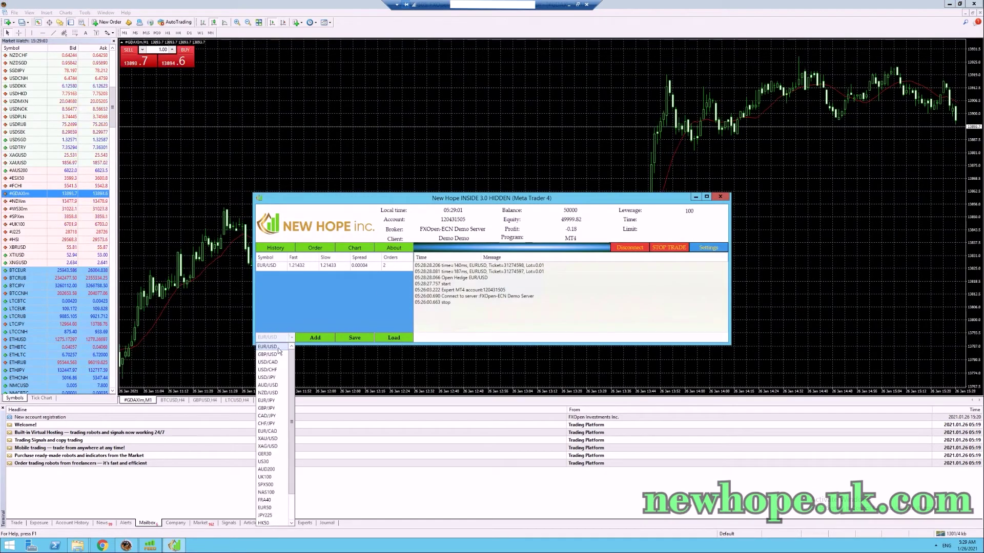
pyautogui.click(263, 455)
pyautogui.click(313, 338)
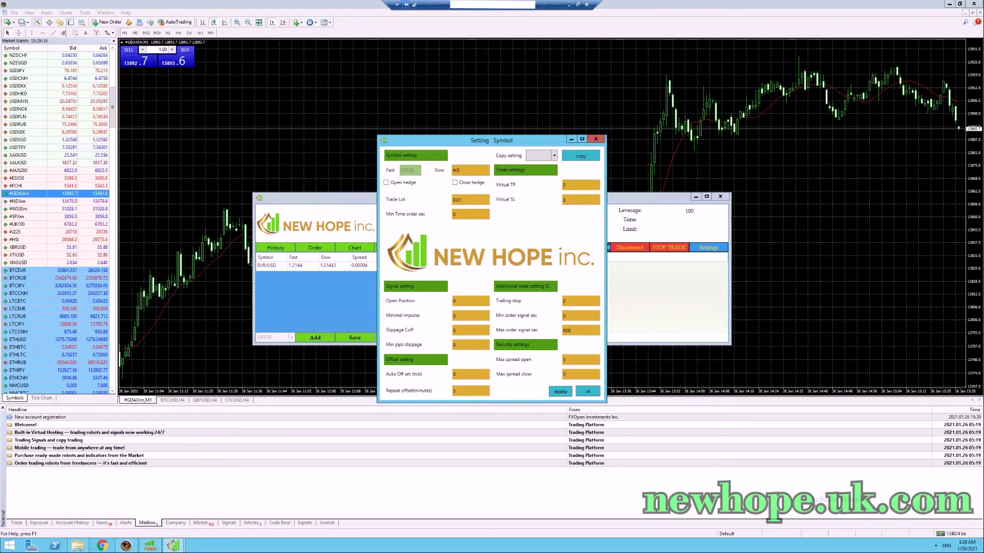
# Complete GER30's slow symbol as #GDAXim and open a #GDAXim order ticket.
pyautogui.write('Im')
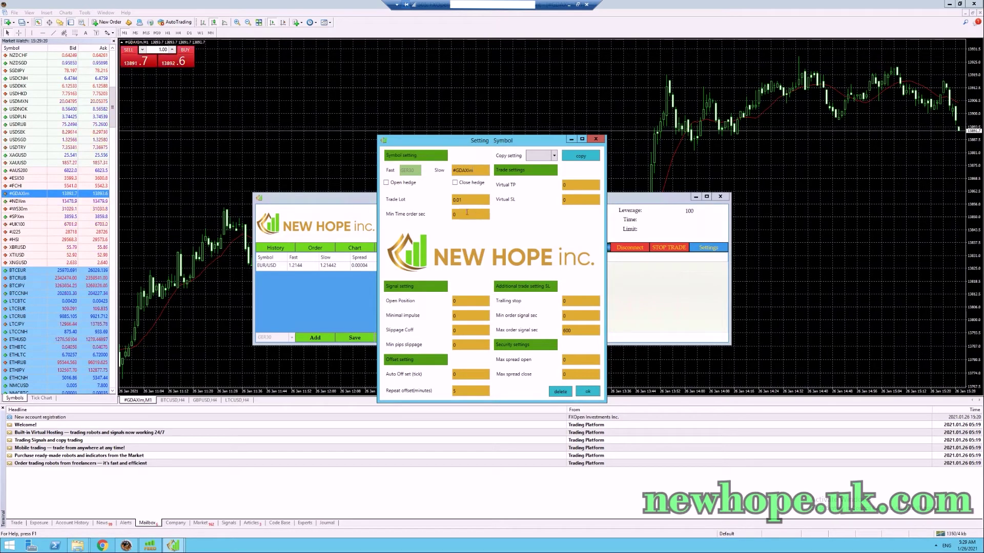
pyautogui.click(197, 185)
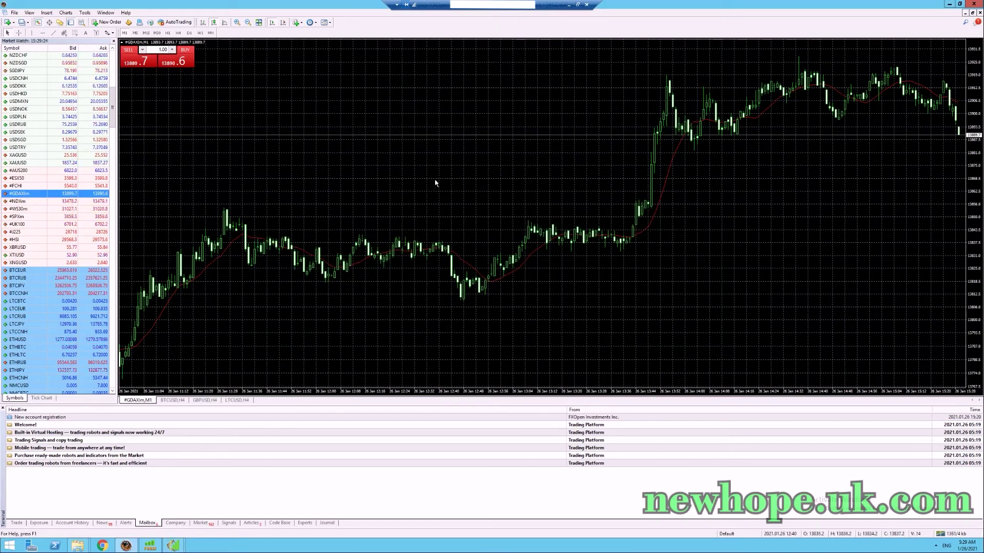
pyautogui.click(107, 22)
pyautogui.moveTo(203, 23); pyautogui.dragTo(371, 110)
# Enter volume 0.011, close the ticket without trading, and return to the GER30 settings.
pyautogui.write('0.01')
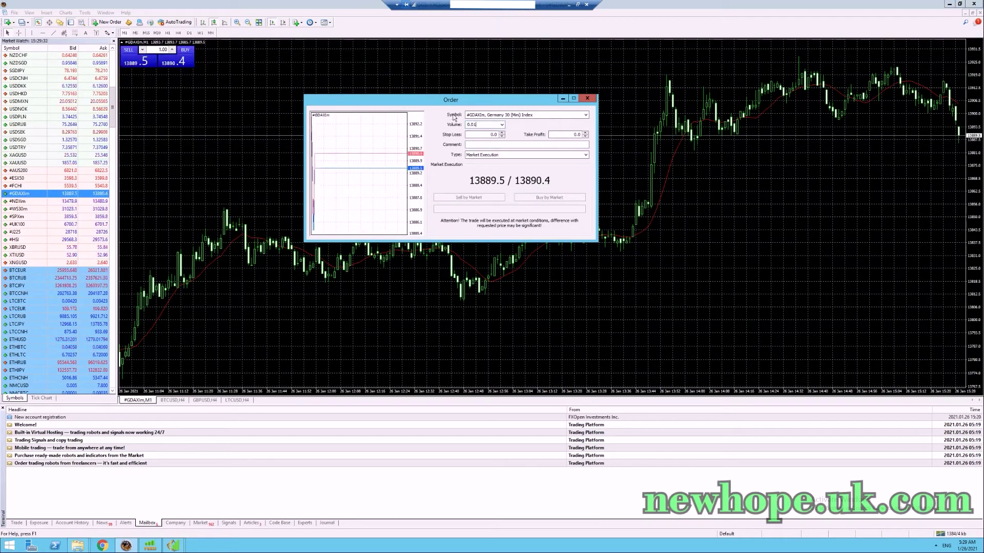
pyautogui.write('1')
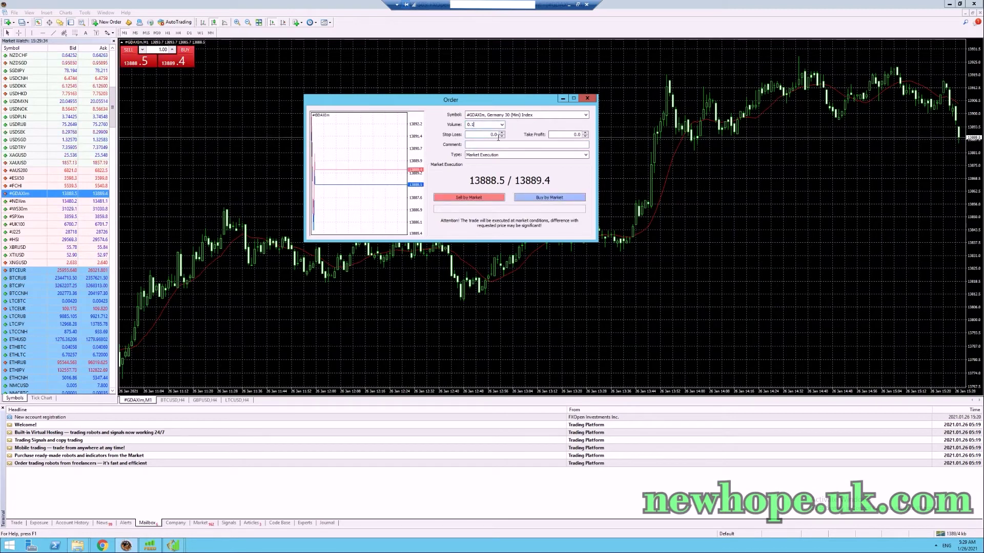
pyautogui.click(588, 99)
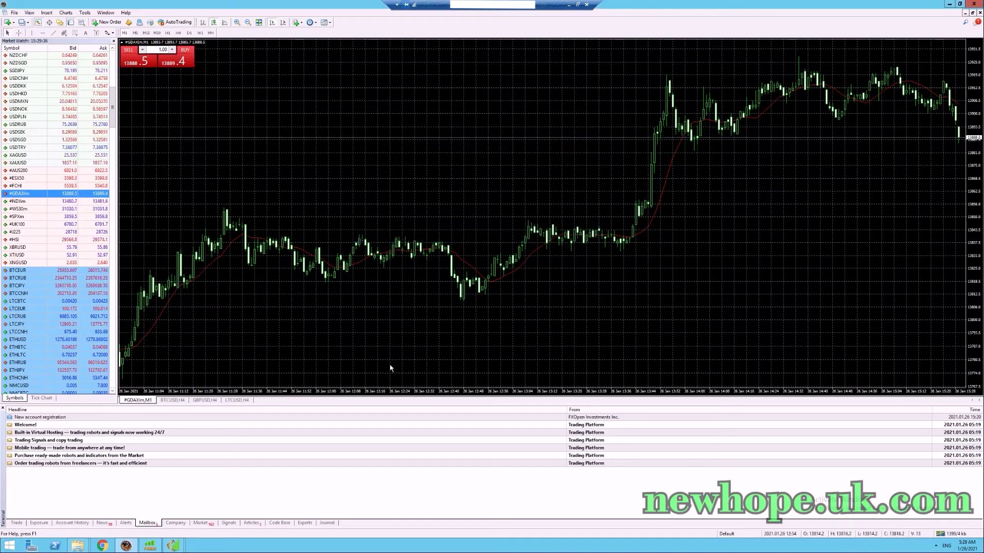
pyautogui.moveTo(174, 547)
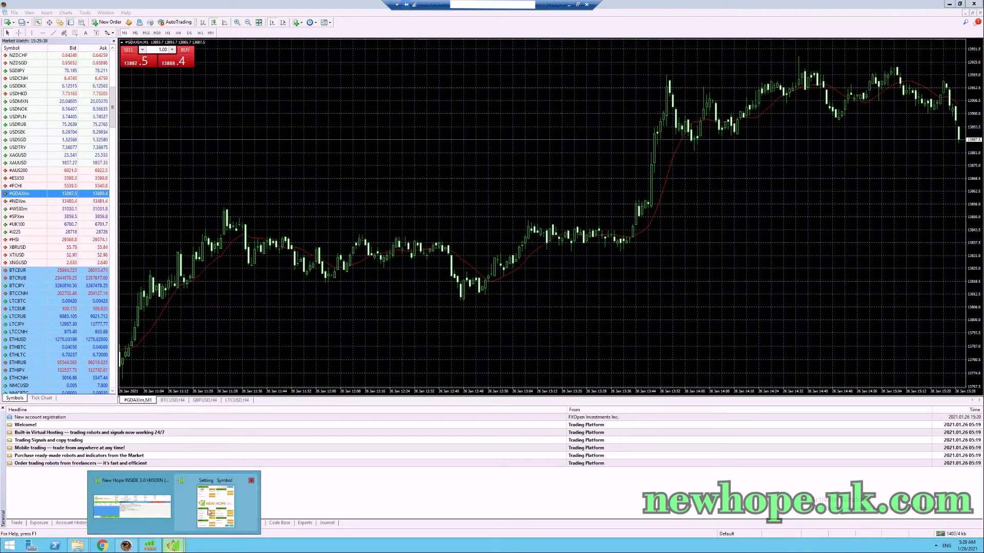
pyautogui.click(218, 497)
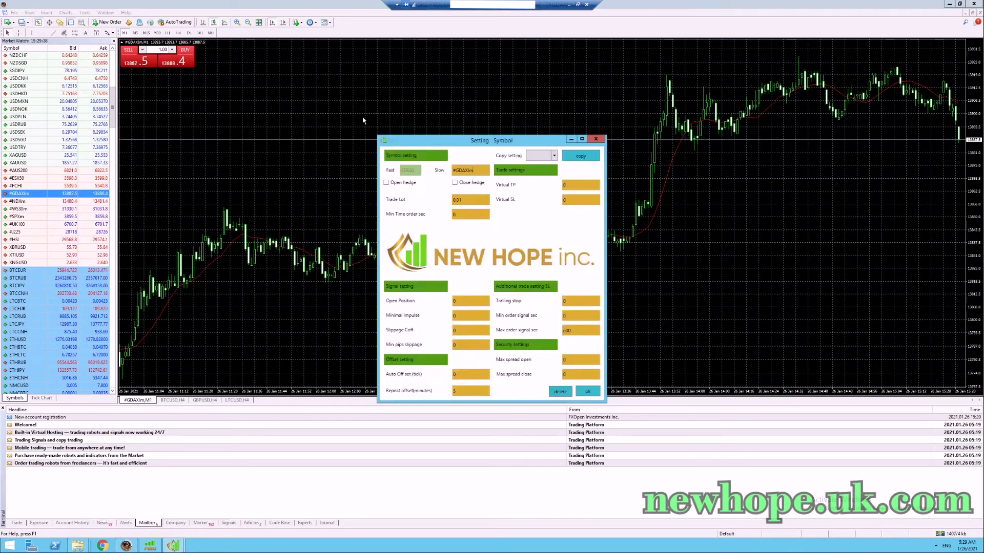
# Enable Open hedge for GER30 and set trade lot 0.1, open position 1, minimal impulse 2.
pyautogui.click(404, 184)
pyautogui.click(513, 304)
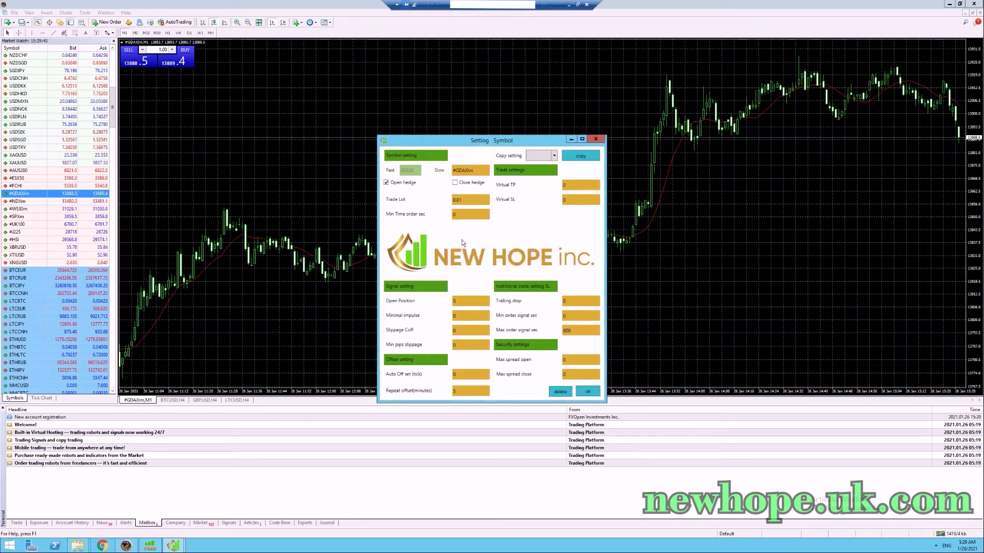
pyautogui.click(459, 201)
pyautogui.write('1')
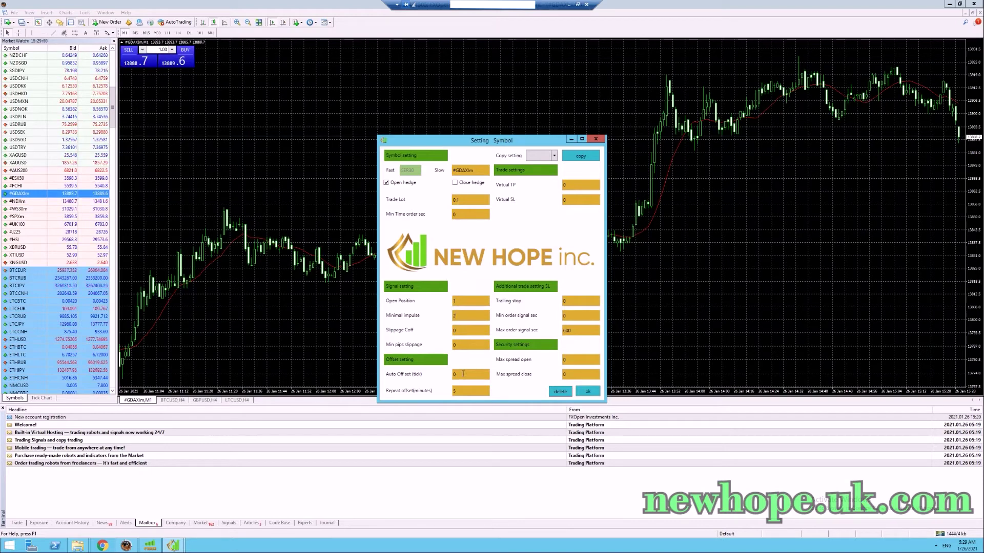
pyautogui.write('2')
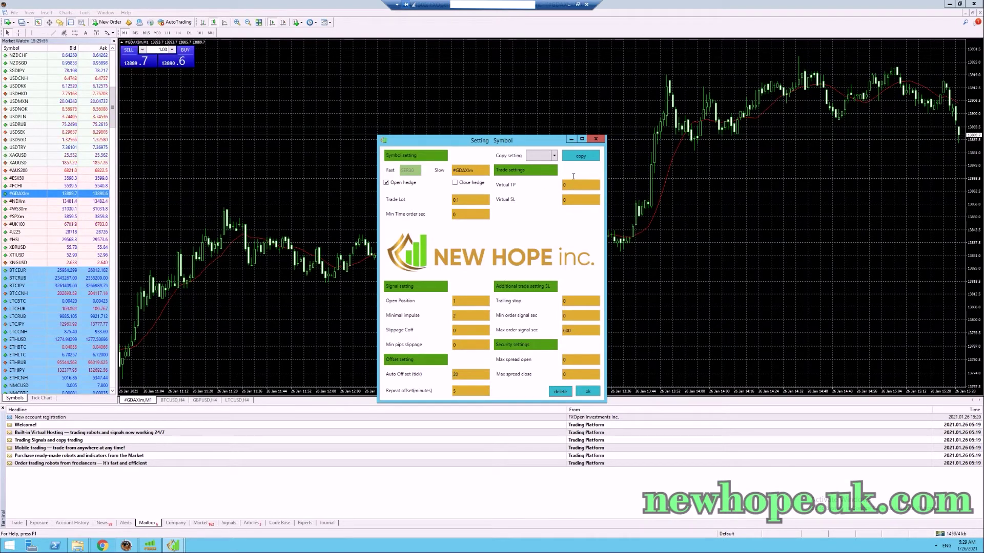
# Set GER30's auto offset 20, virtual TP 0.1 and SL 5, and save the settings.
pyautogui.click(571, 183)
pyautogui.write('.1')
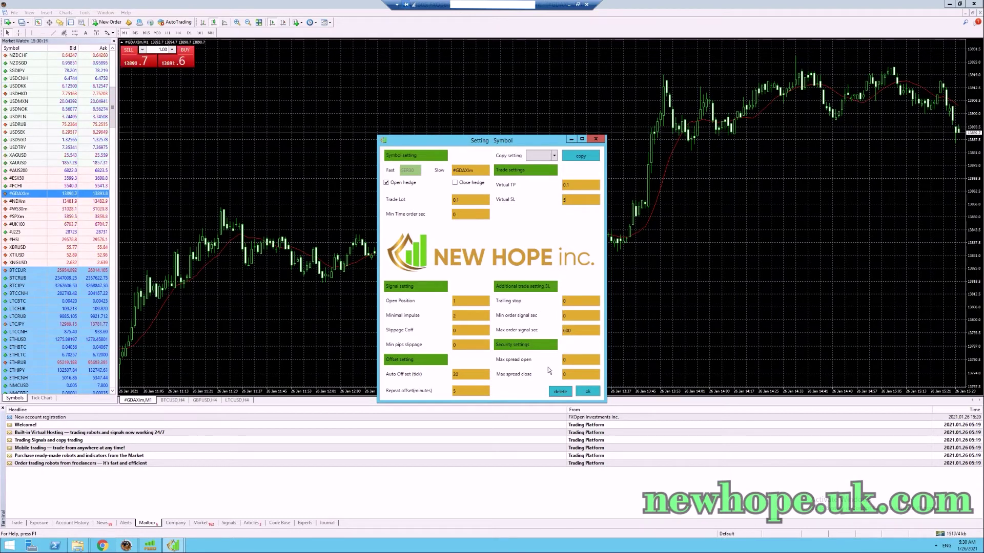
pyautogui.click(587, 391)
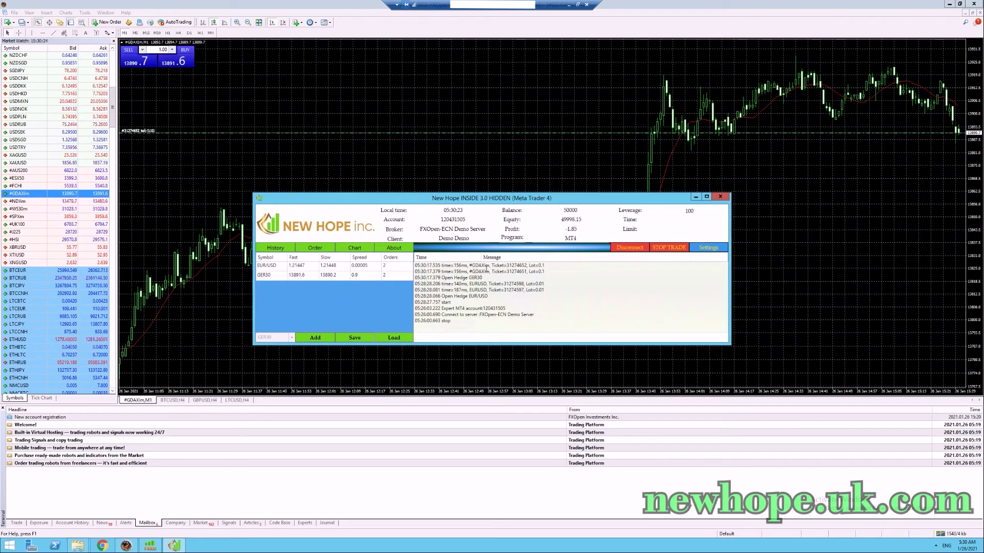
# Add US30 as a new New Hope symbol, opening its symbol settings.
pyautogui.click(292, 338)
pyautogui.click(275, 430)
pyautogui.click(315, 338)
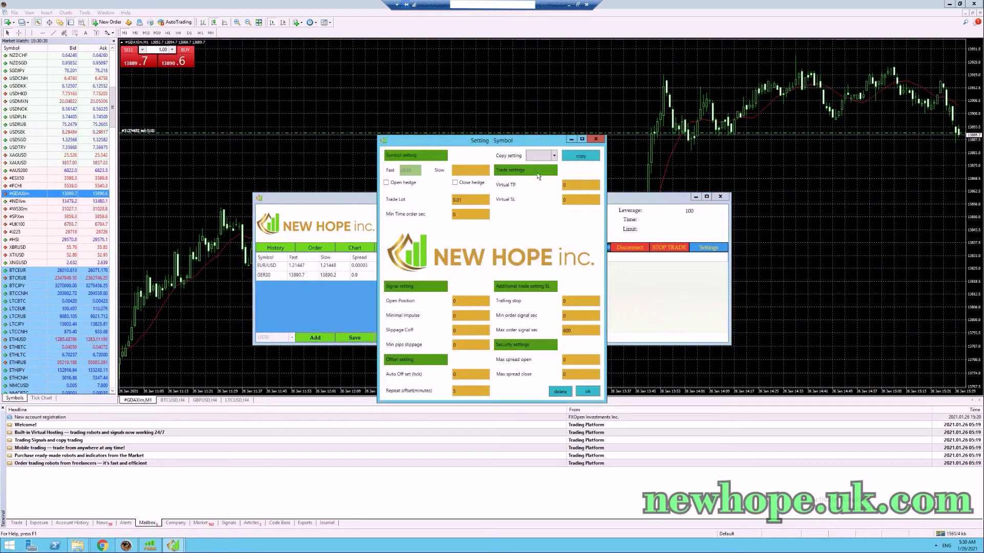
pyautogui.click(470, 170)
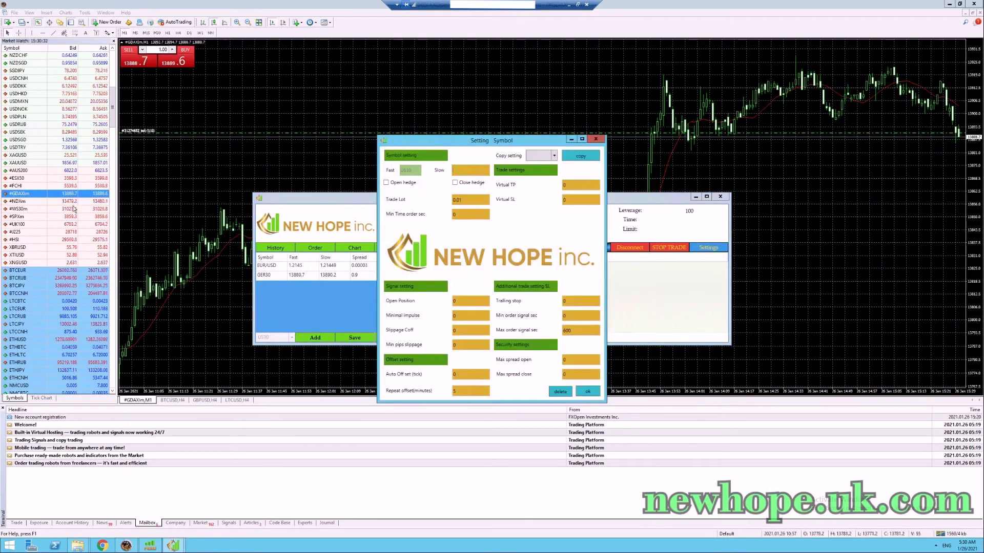
# Show the #WS30m one-minute chart in MetaTrader 4, then return to US30's settings.
pyautogui.click(193, 140)
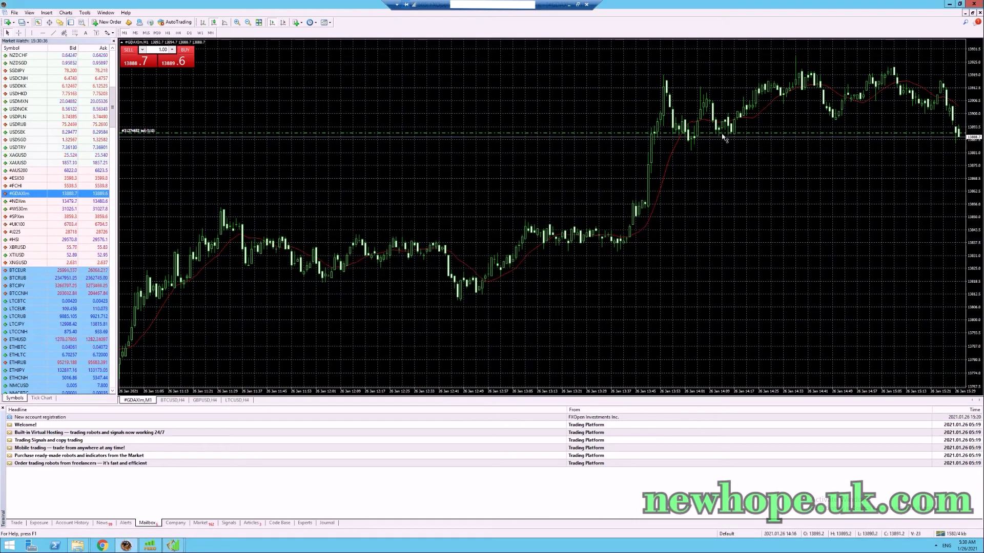
pyautogui.press('Down')
pyautogui.press('Down')
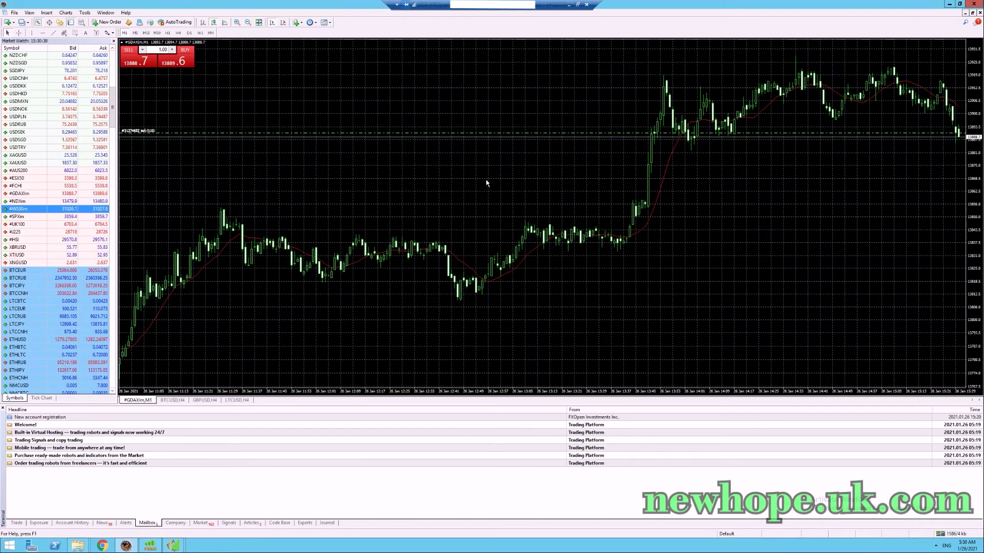
pyautogui.moveTo(173, 545)
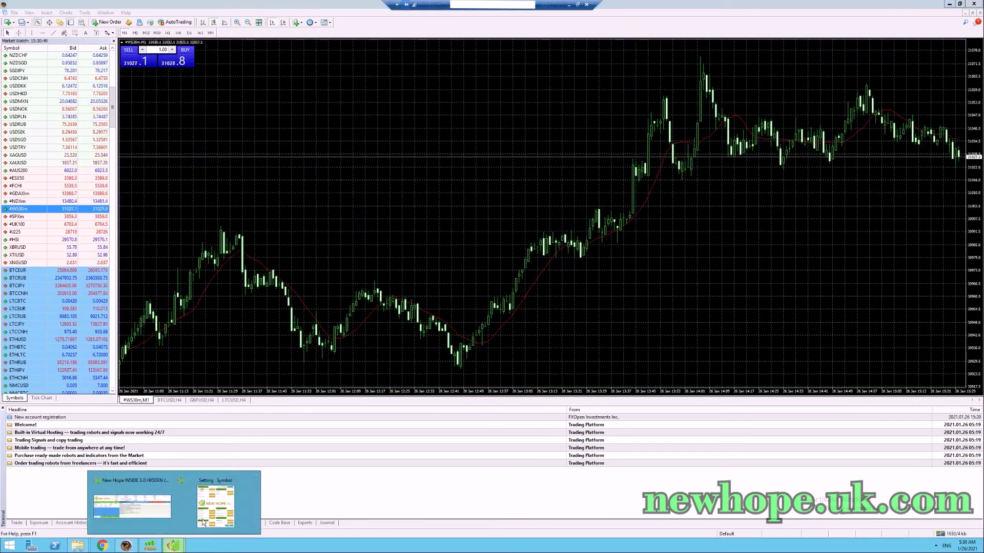
pyautogui.click(225, 500)
# Enter #WS30m as US30's slow symbol and open the Copy setting list.
pyautogui.click(465, 171)
pyautogui.write('@')
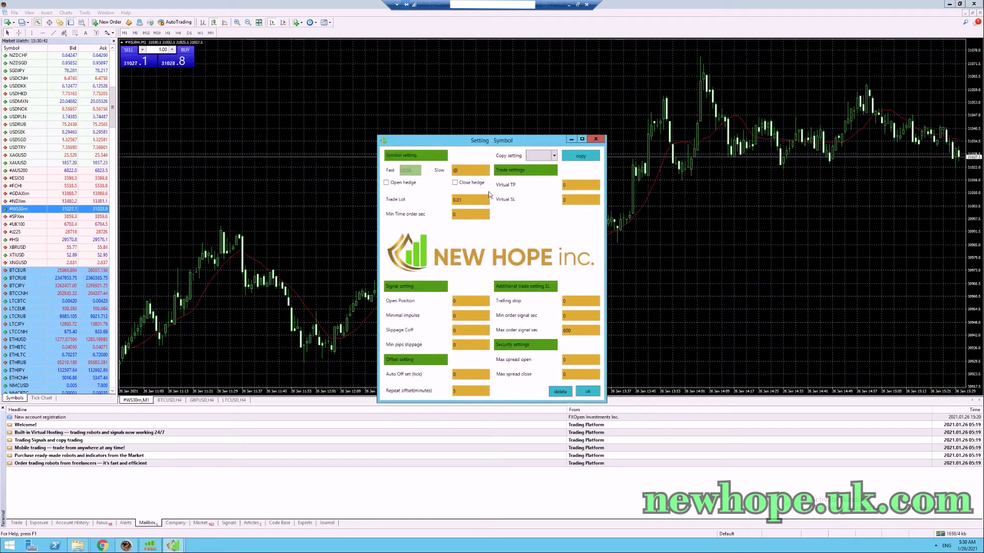
pyautogui.press('BackSpace')
pyautogui.write('#WS30m')
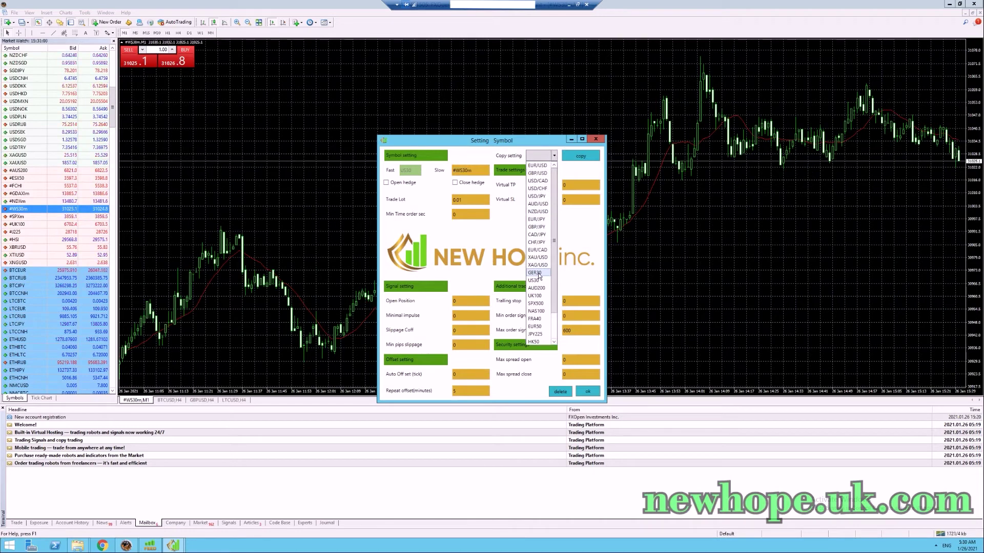
pyautogui.click(536, 273)
# Copy GER30's settings to US30 with #WS30m as the slow symbol and save.
pyautogui.click(580, 156)
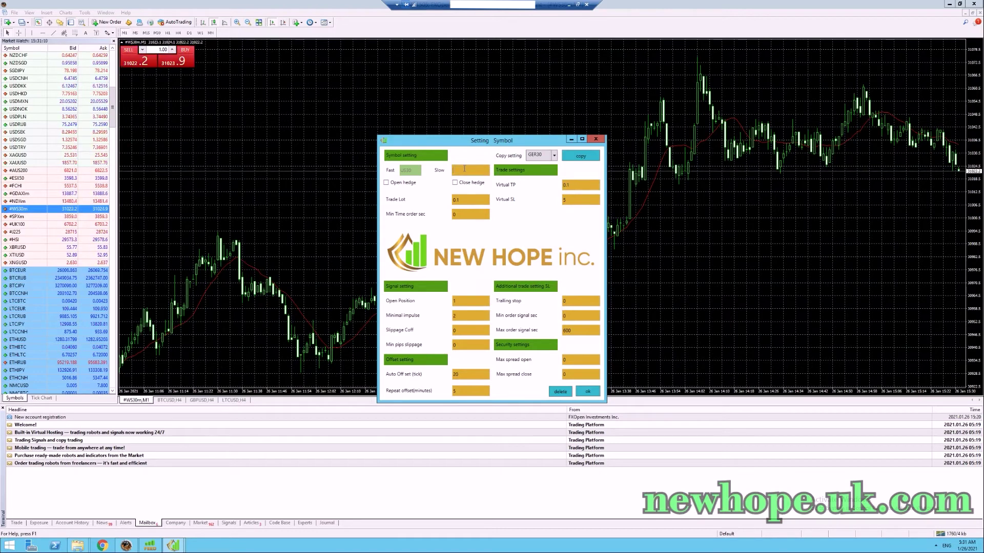
pyautogui.hotkey('ctrl', 'v')
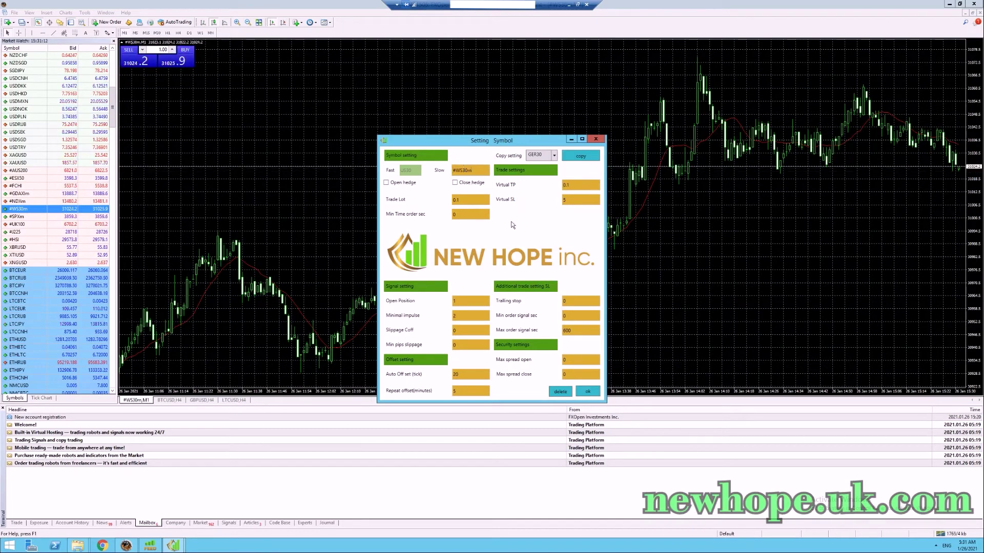
pyautogui.click(587, 391)
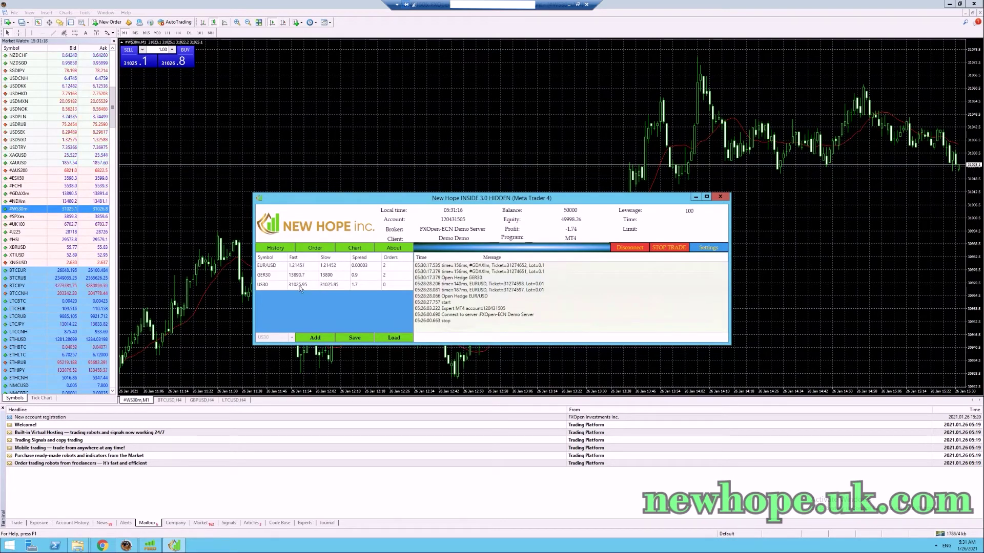
# Enable Open hedge in US30's settings, save, and minimize MetaTrader 4.
pyautogui.doubleClick(301, 287)
pyautogui.click(400, 182)
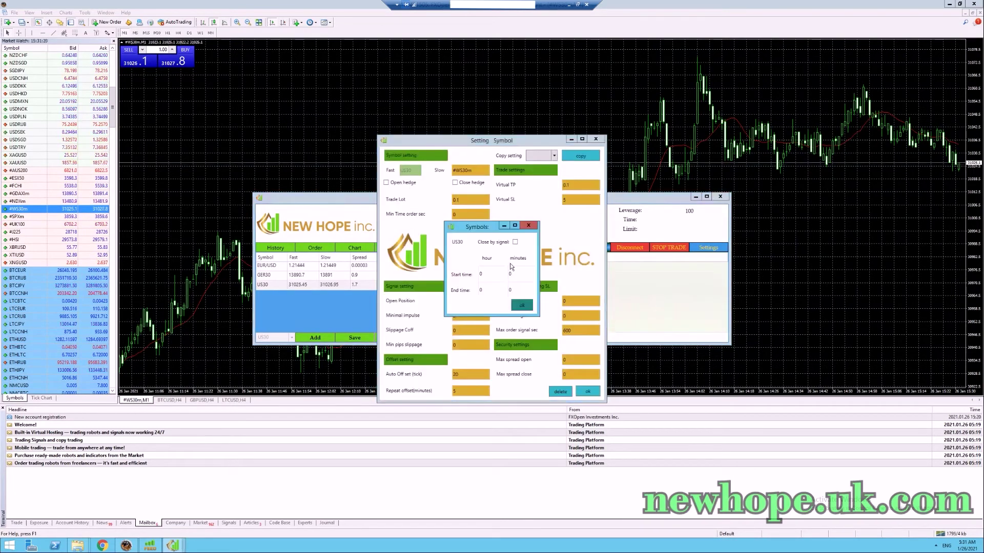
pyautogui.click(522, 306)
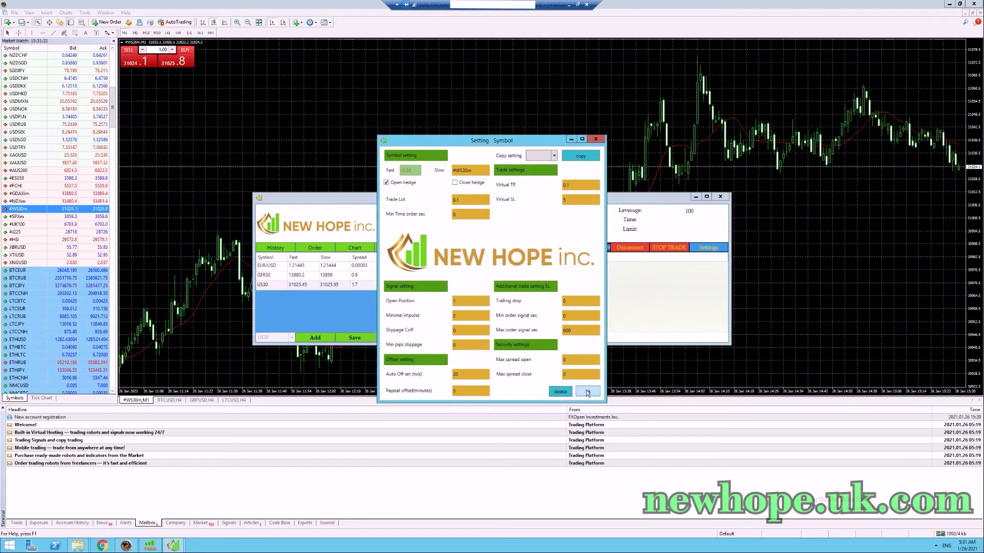
pyautogui.click(587, 391)
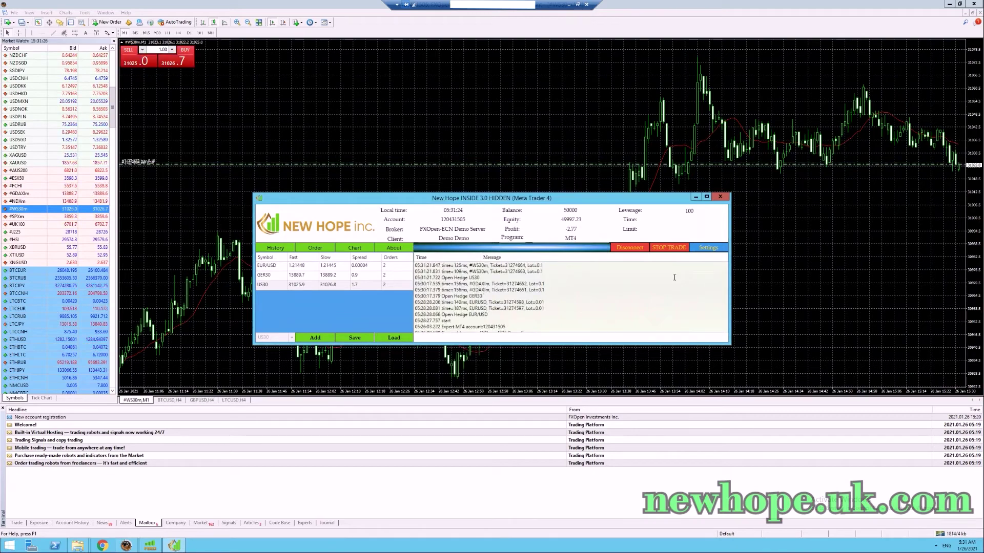
pyautogui.click(949, 4)
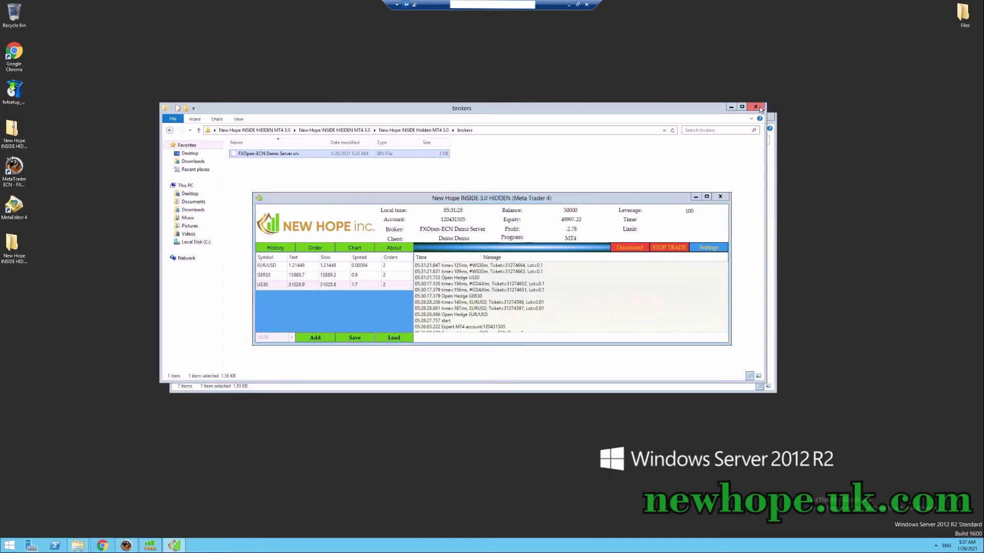
# Close the leftover file windows and open the New Hope program folder from the desktop.
pyautogui.click(755, 107)
pyautogui.click(763, 118)
pyautogui.moveTo(582, 199); pyautogui.dragTo(540, 93)
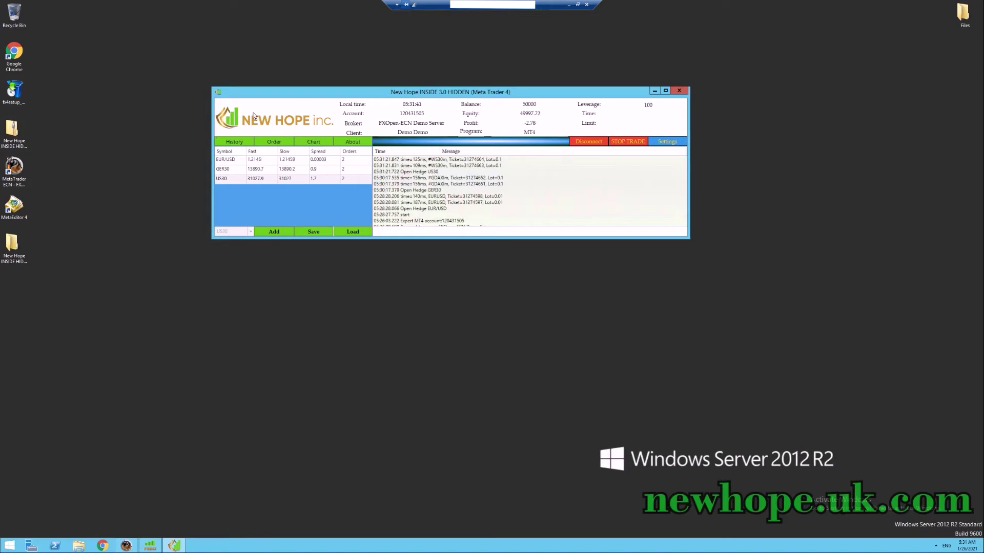
pyautogui.click(16, 249)
pyautogui.doubleClick(16, 249)
pyautogui.doubleClick(272, 155)
# Duplicate the New Hope INSIDE Hidden MT4 3.0 folder with Copy and Paste.
pyautogui.click(269, 179)
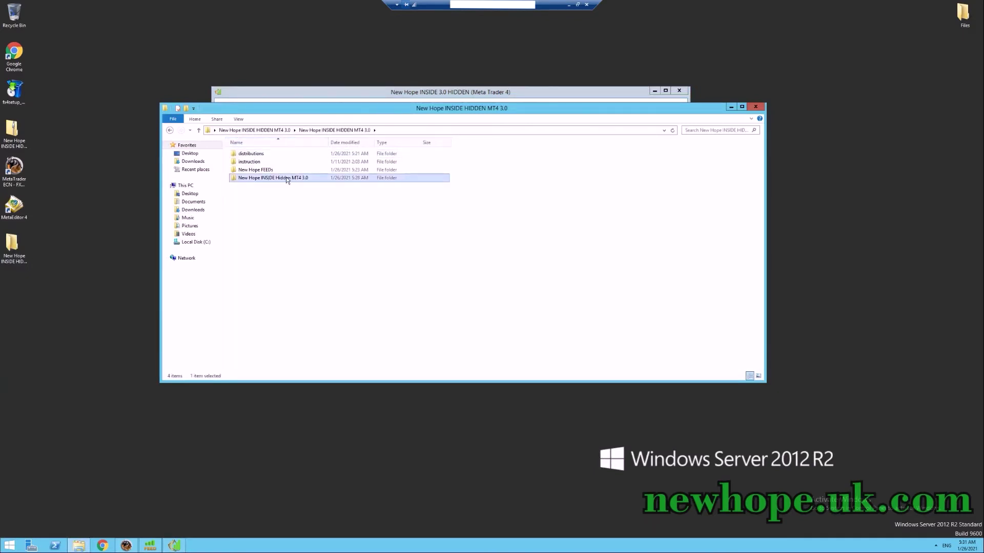
pyautogui.rightClick(286, 177)
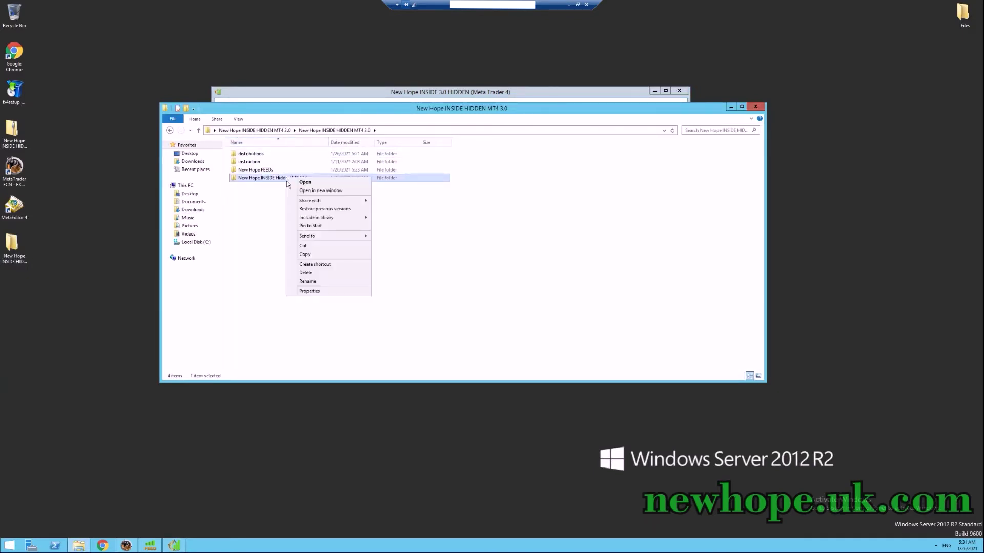
pyautogui.click(305, 255)
pyautogui.rightClick(275, 211)
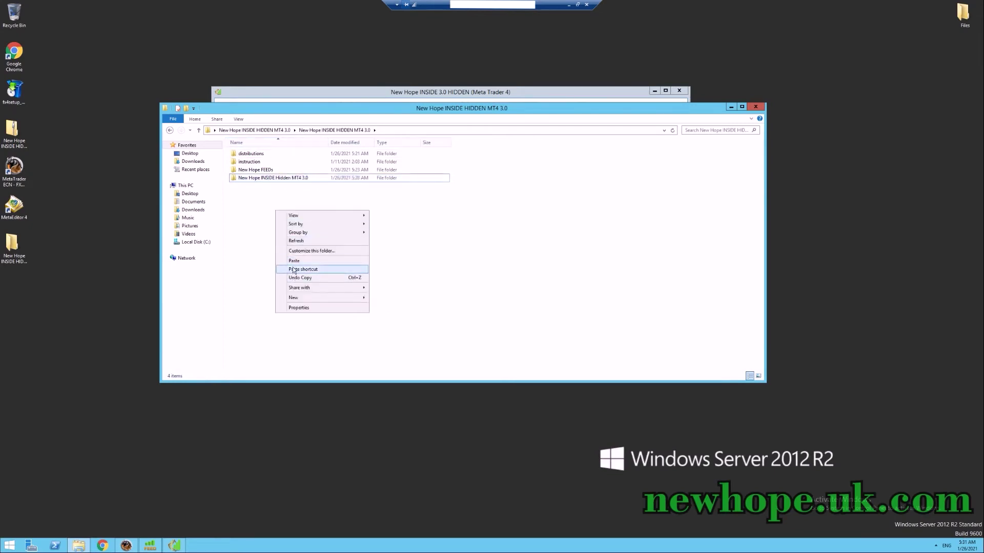
pyautogui.click(294, 262)
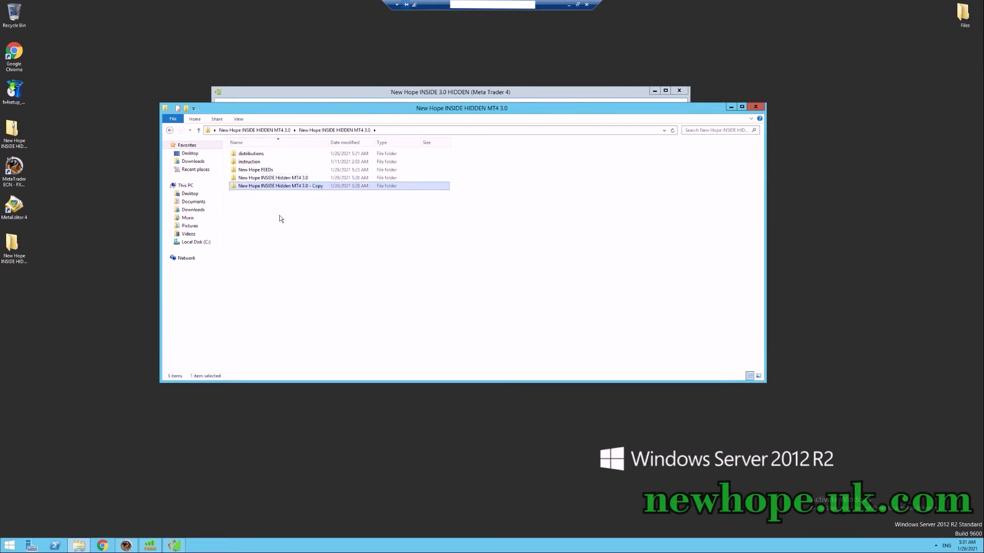
# Check the duplicate's brokers subfolder, close Explorer, and bring back New Hope Feeds.
pyautogui.doubleClick(318, 187)
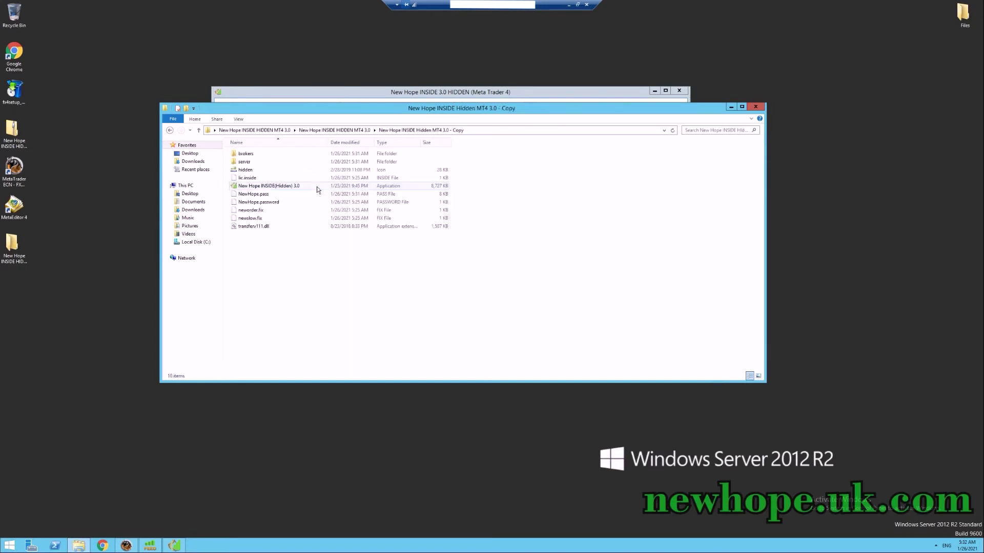
pyautogui.doubleClick(246, 154)
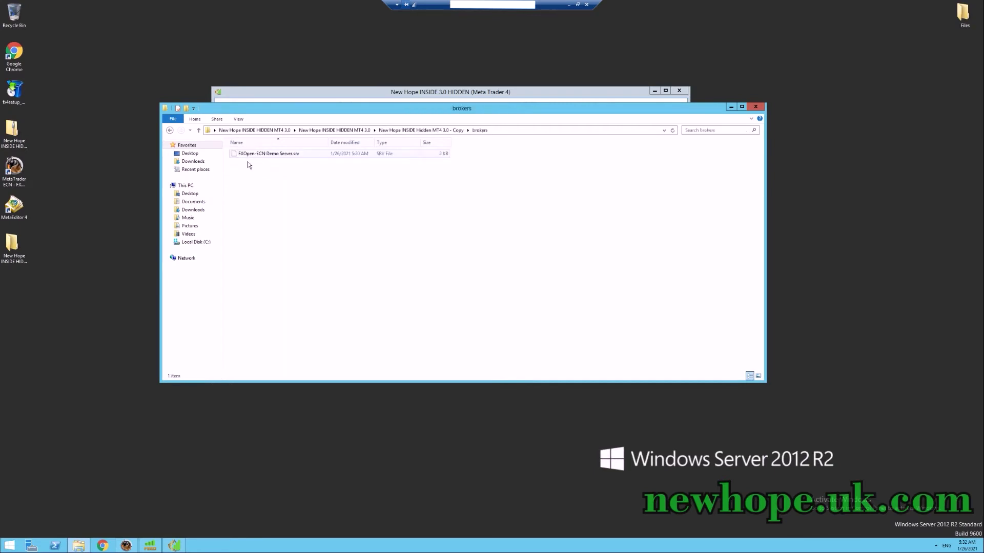
pyautogui.click(198, 130)
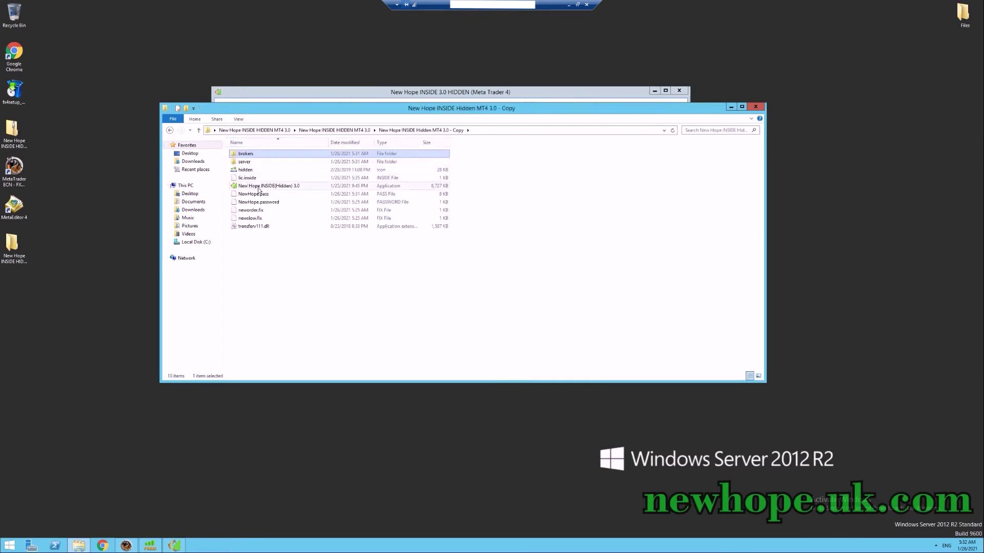
pyautogui.click(756, 107)
pyautogui.moveTo(438, 91); pyautogui.dragTo(419, 46)
pyautogui.click(153, 544)
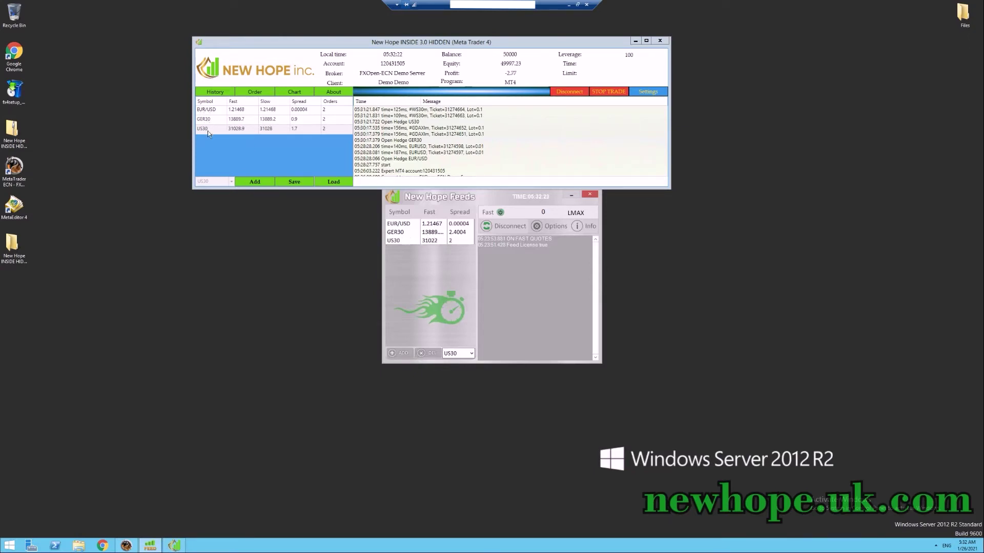
# Pick USD/CAD in the feed symbol dropdown, add it, and minimize New Hope Feeds.
pyautogui.click(463, 355)
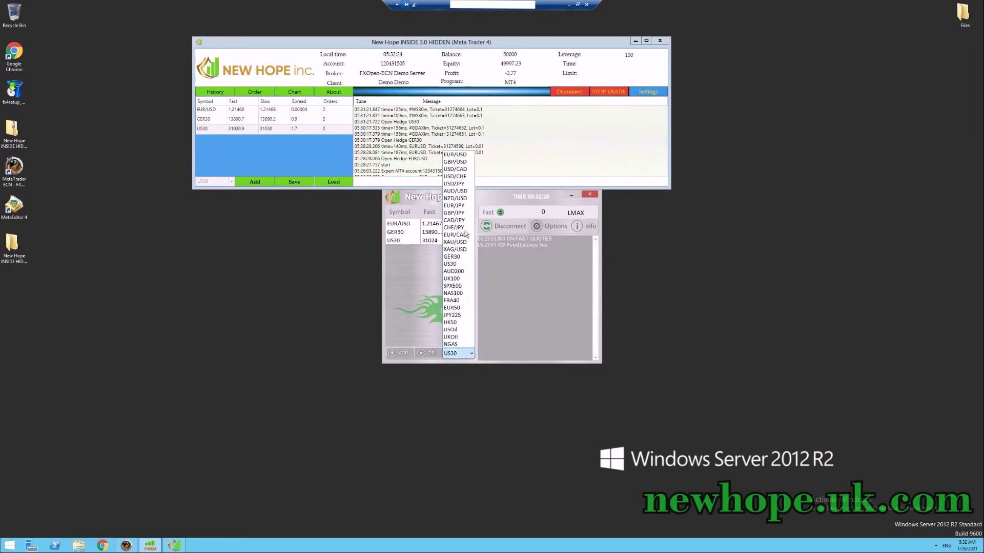
pyautogui.click(463, 170)
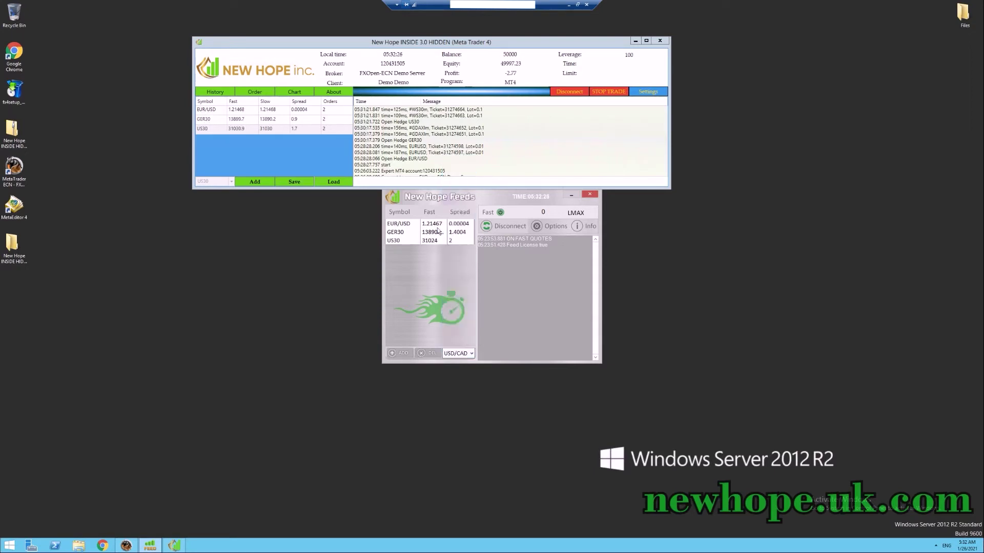
pyautogui.click(401, 354)
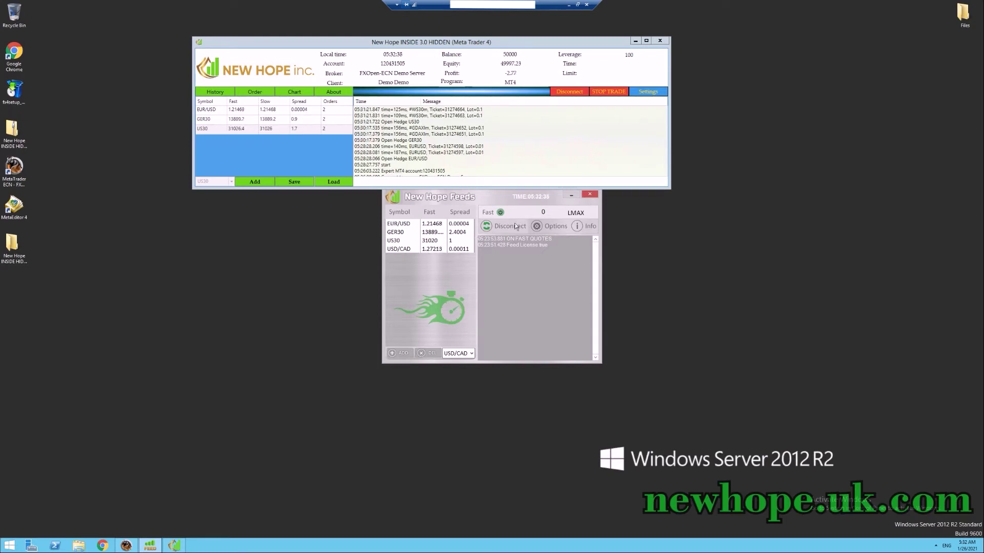
pyautogui.click(570, 196)
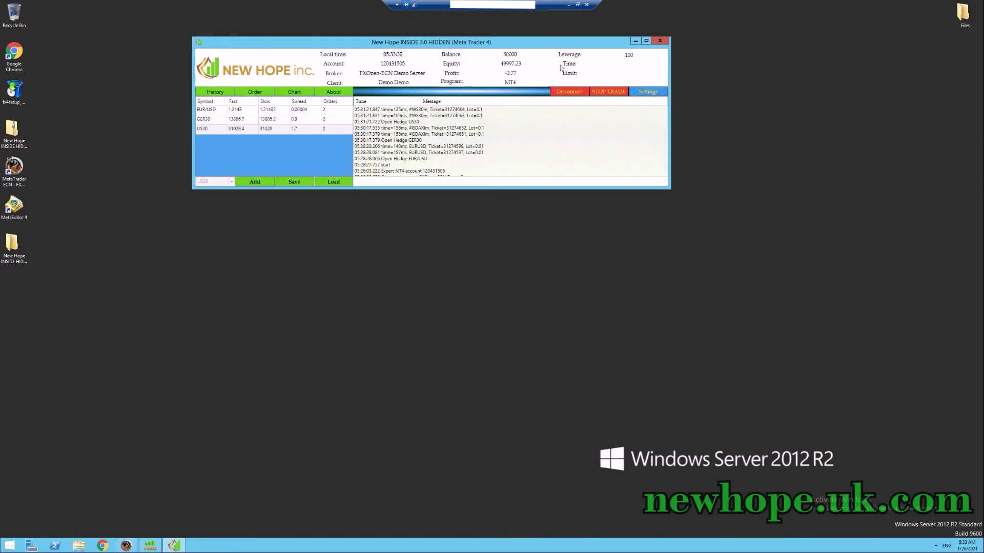
# Toggle the Limit Equity and Start time options in SettingAccount, then confirm with ok.
pyautogui.click(629, 91)
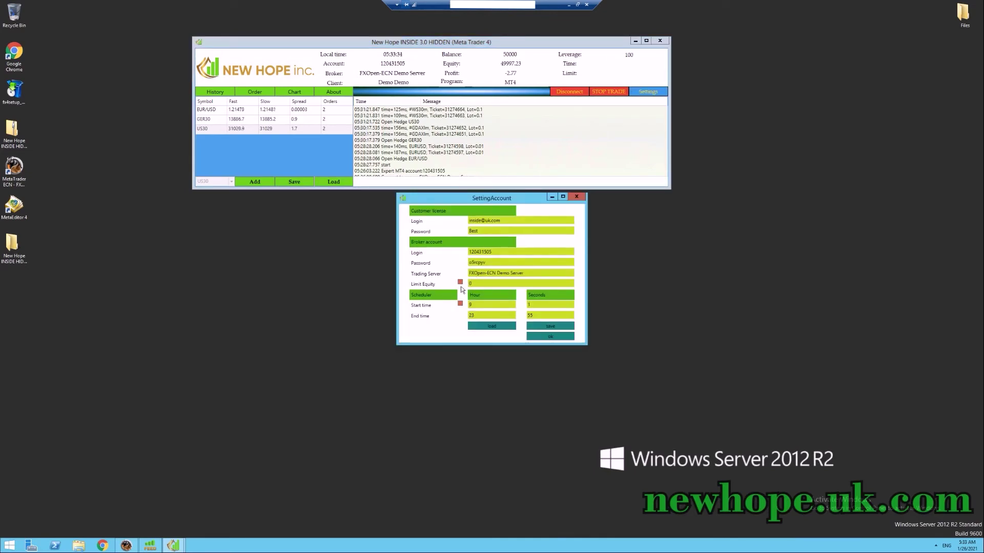
pyautogui.click(460, 283)
pyautogui.click(460, 284)
pyautogui.click(461, 282)
pyautogui.click(460, 283)
pyautogui.click(461, 303)
pyautogui.click(461, 304)
pyautogui.click(572, 337)
pyautogui.click(568, 88)
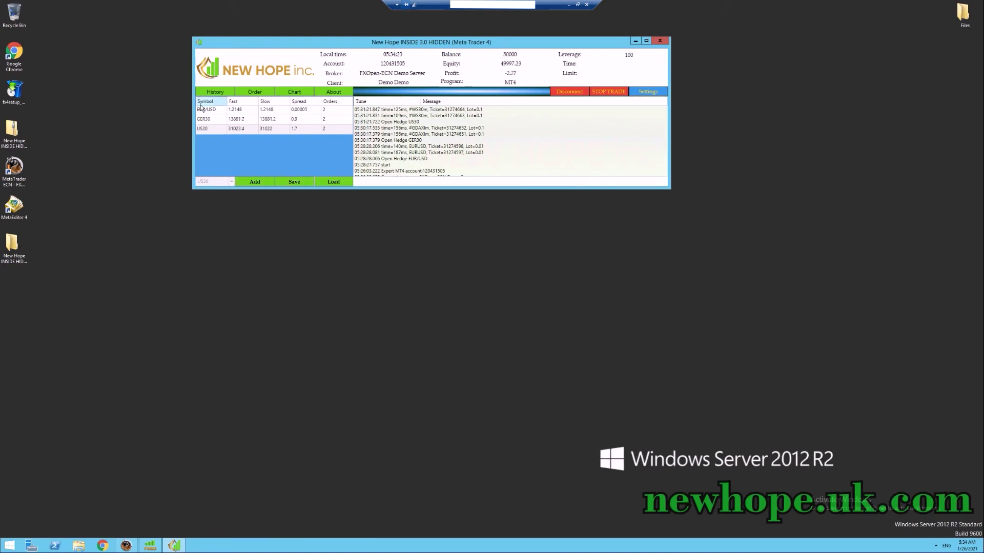
# Open the EUR/USD symbol settings and close them unchanged.
pyautogui.click(247, 112)
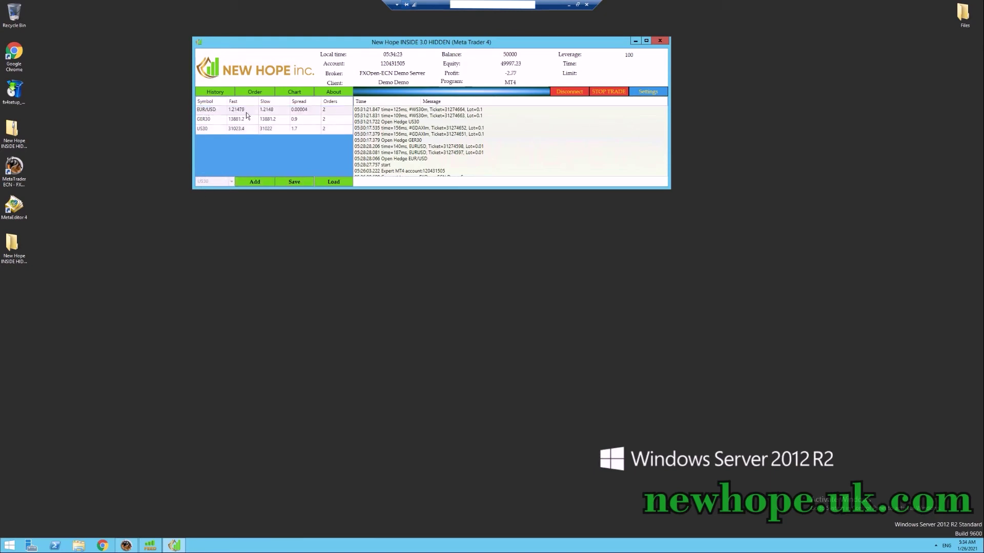
pyautogui.doubleClick(206, 112)
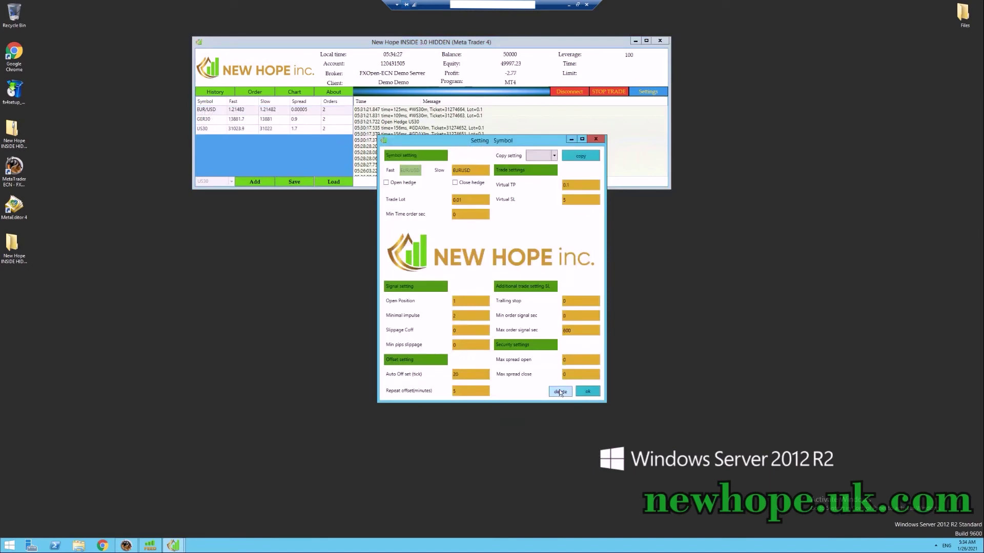
pyautogui.click(588, 391)
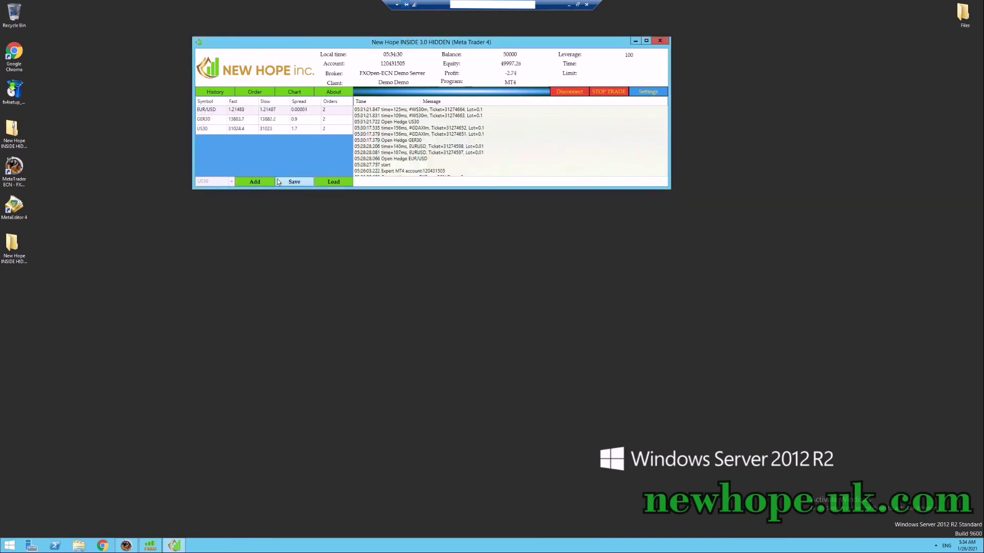
# Cancel the set.trading file browser without loading a file, then minimize the app.
pyautogui.click(303, 181)
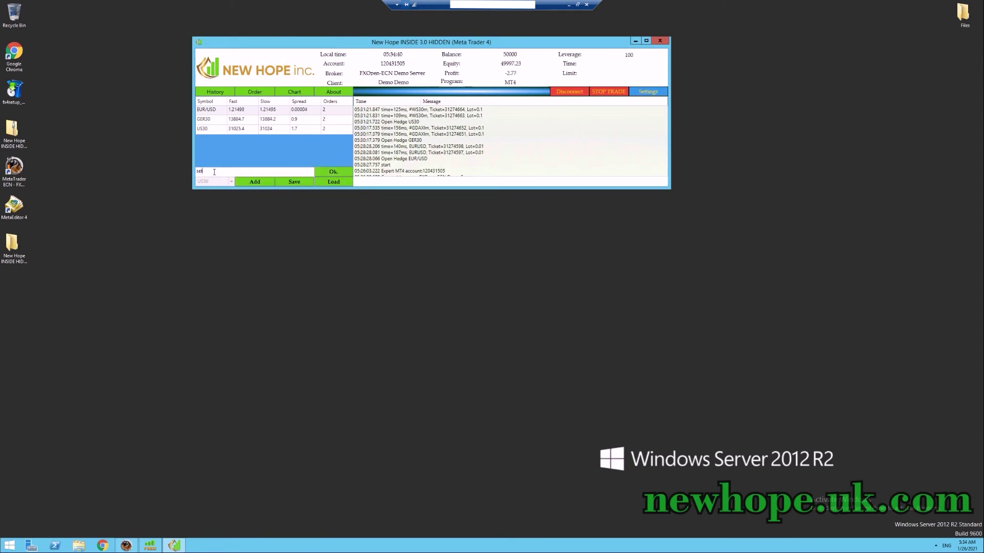
pyautogui.click(333, 182)
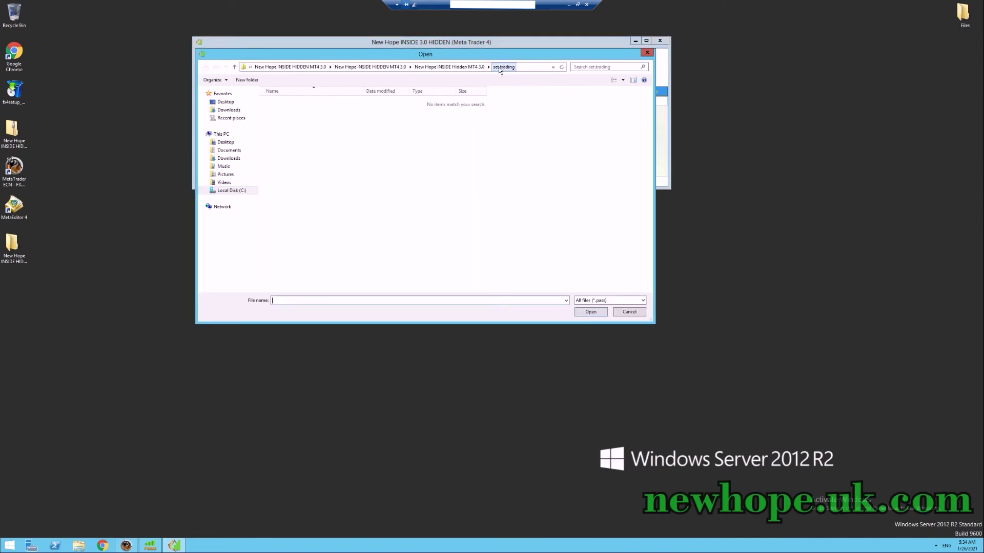
pyautogui.click(647, 53)
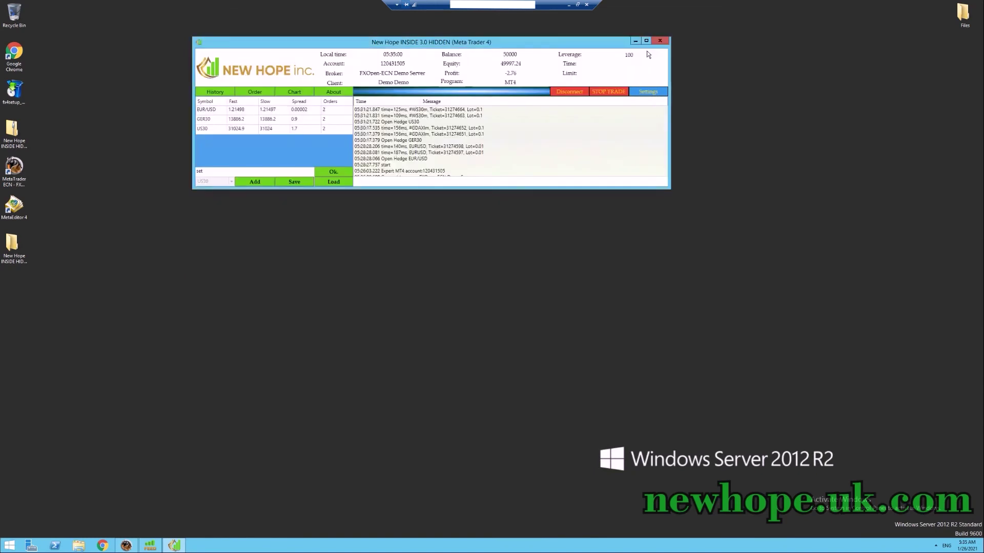
pyautogui.click(636, 40)
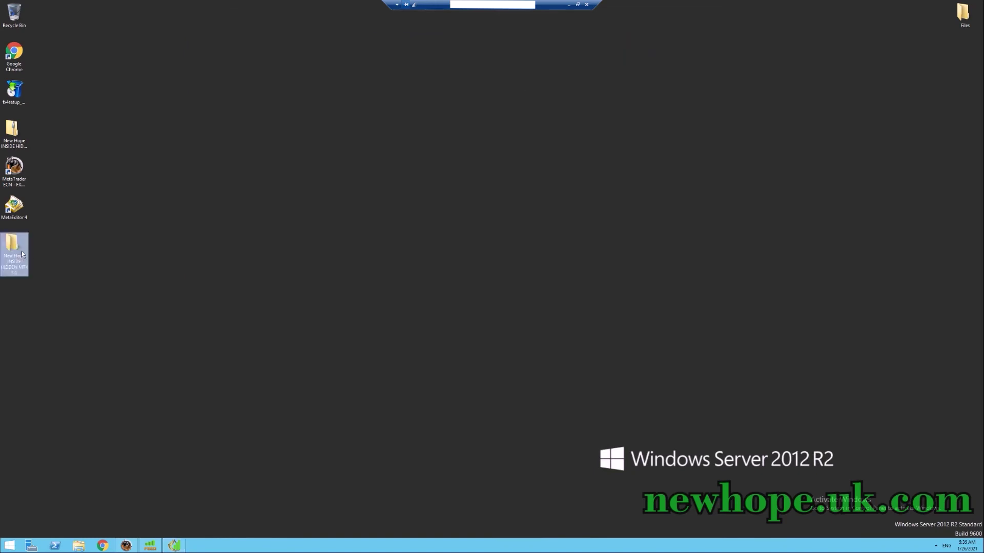
# Browse Explorer down to New Hope INSIDE Hidden MT4 3.0's set.trading folder, then view New Hope's About tab.
pyautogui.doubleClick(22, 254)
pyautogui.doubleClick(262, 153)
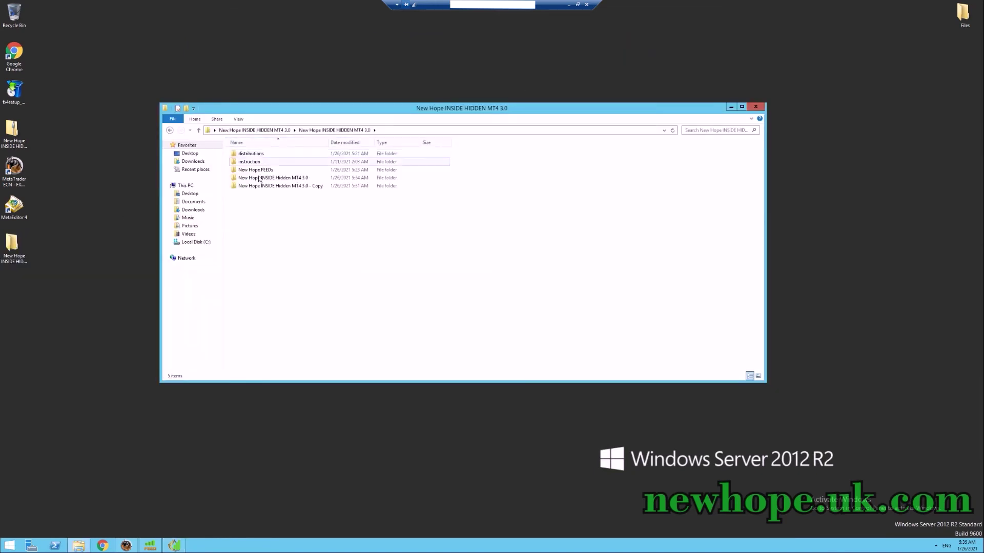
pyautogui.doubleClick(280, 178)
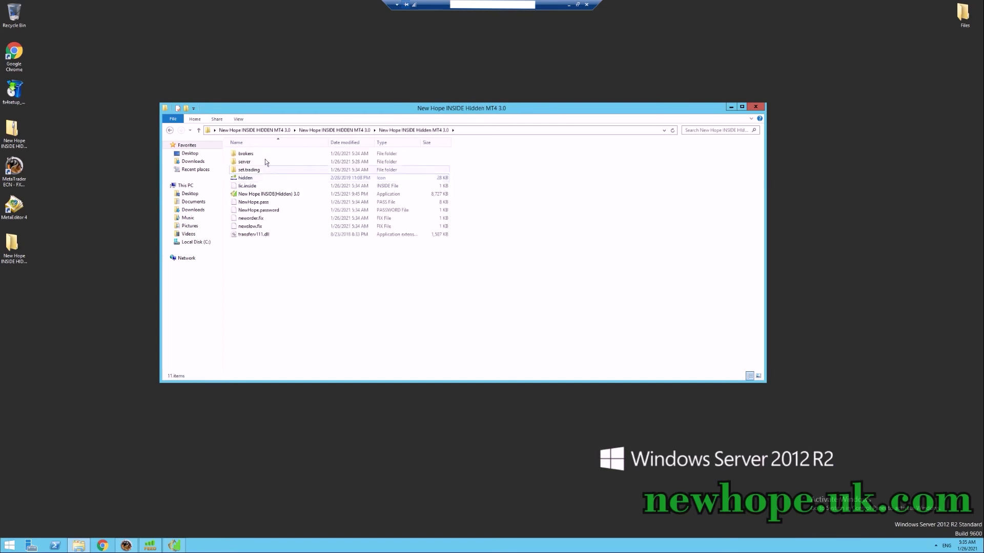
pyautogui.doubleClick(251, 170)
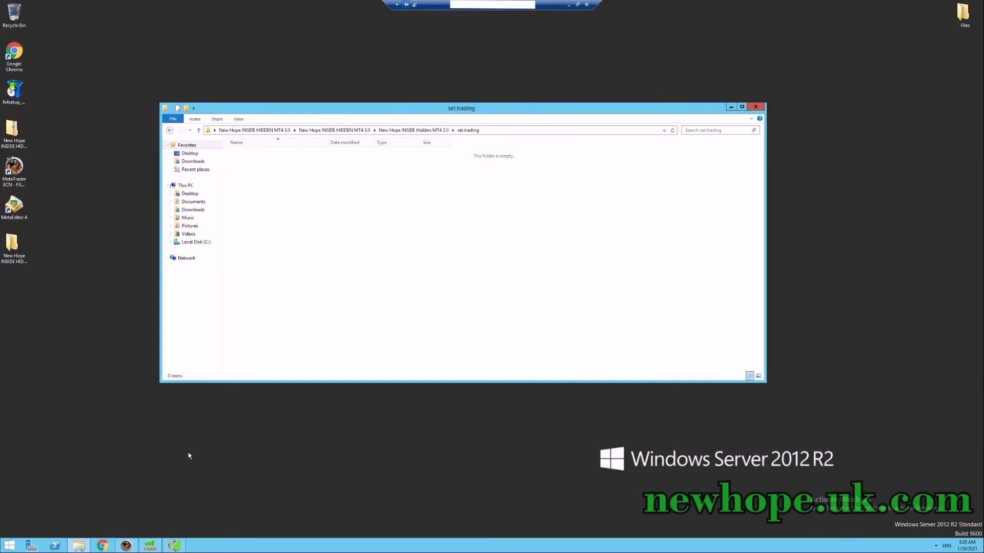
pyautogui.click(173, 545)
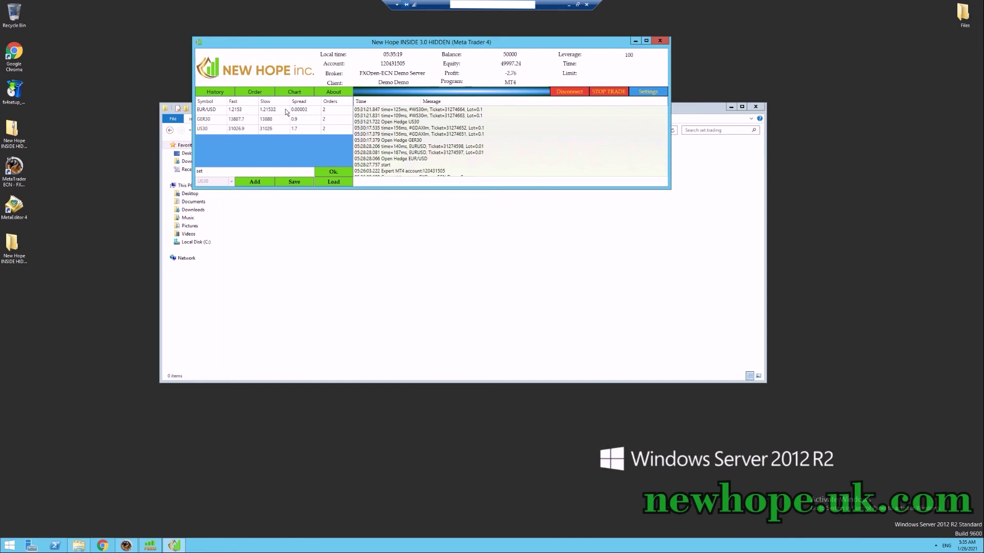
pyautogui.click(332, 94)
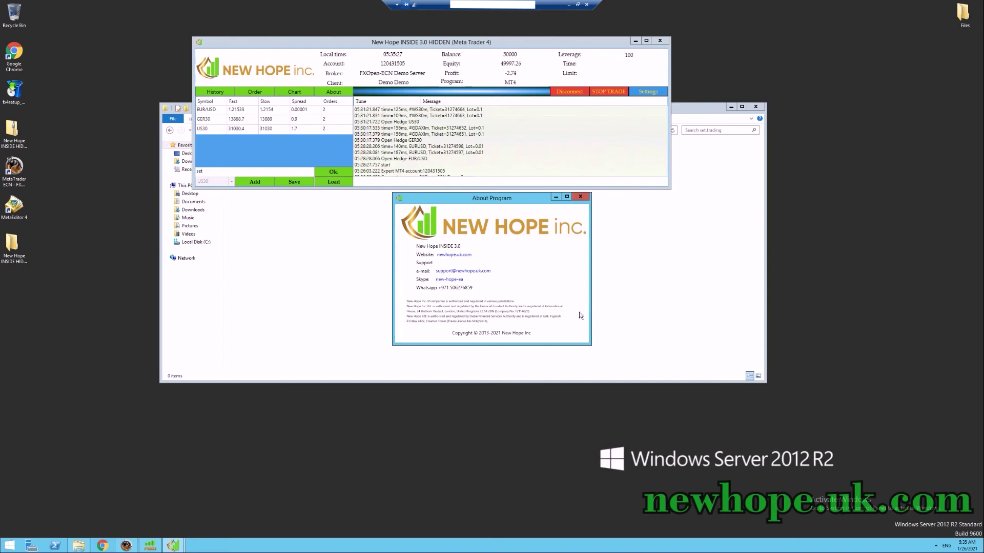
# Visit the vendor website, close Internet Explorer and its prompts, close About, and open History.
pyautogui.click(454, 255)
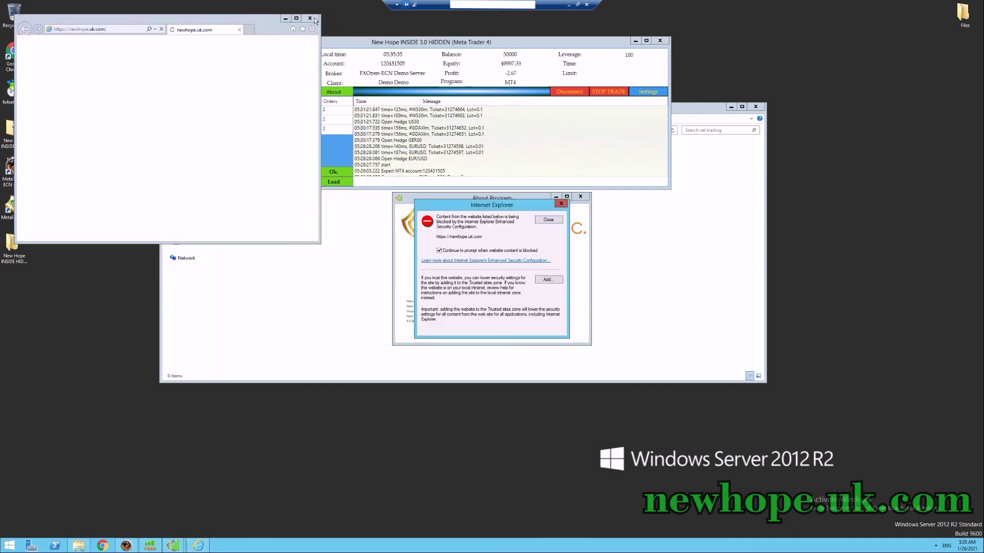
pyautogui.click(549, 220)
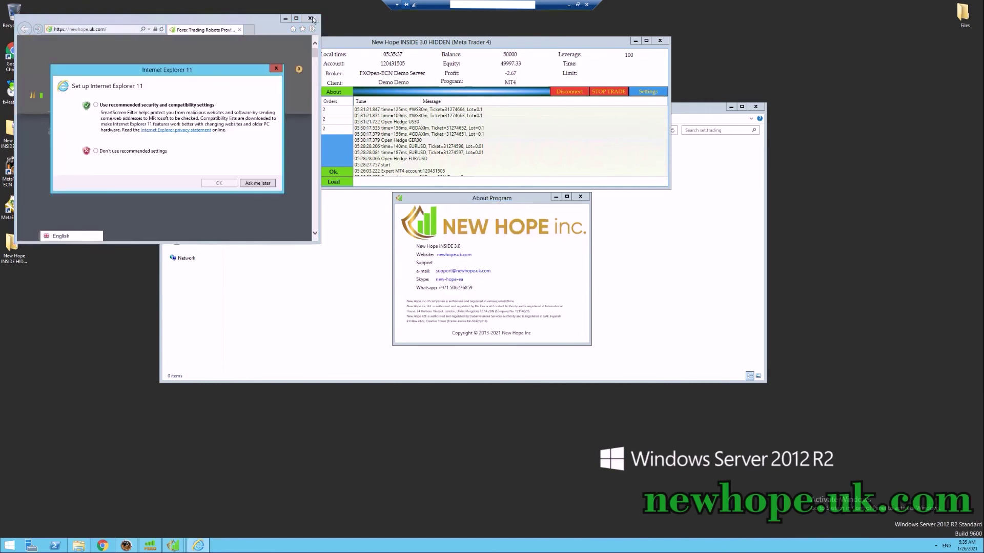
pyautogui.click(276, 68)
pyautogui.click(309, 18)
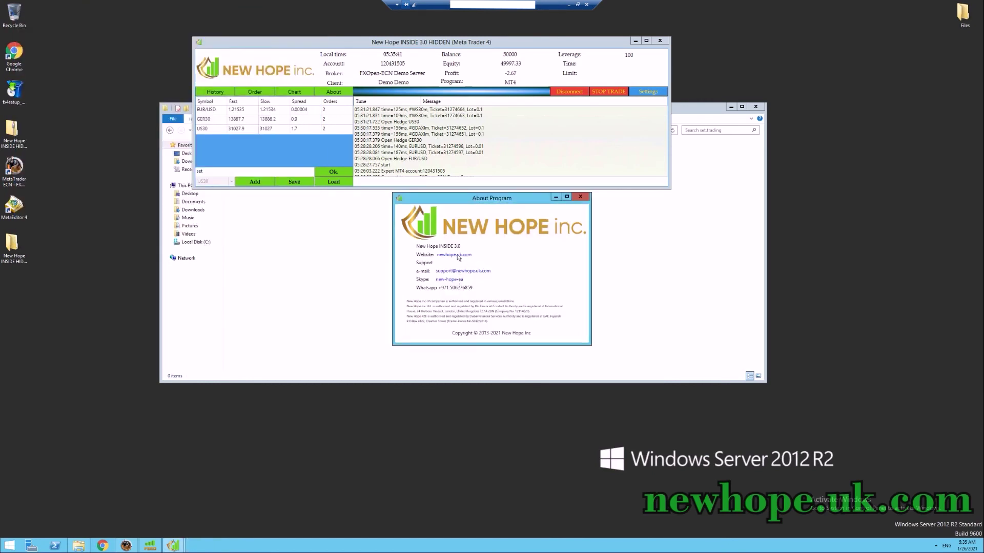
pyautogui.click(580, 197)
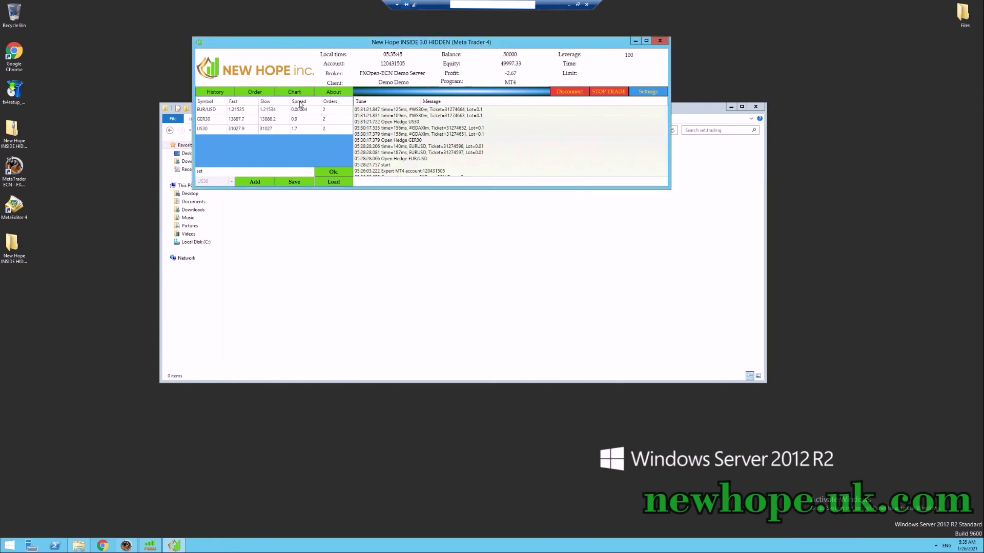
pyautogui.click(225, 94)
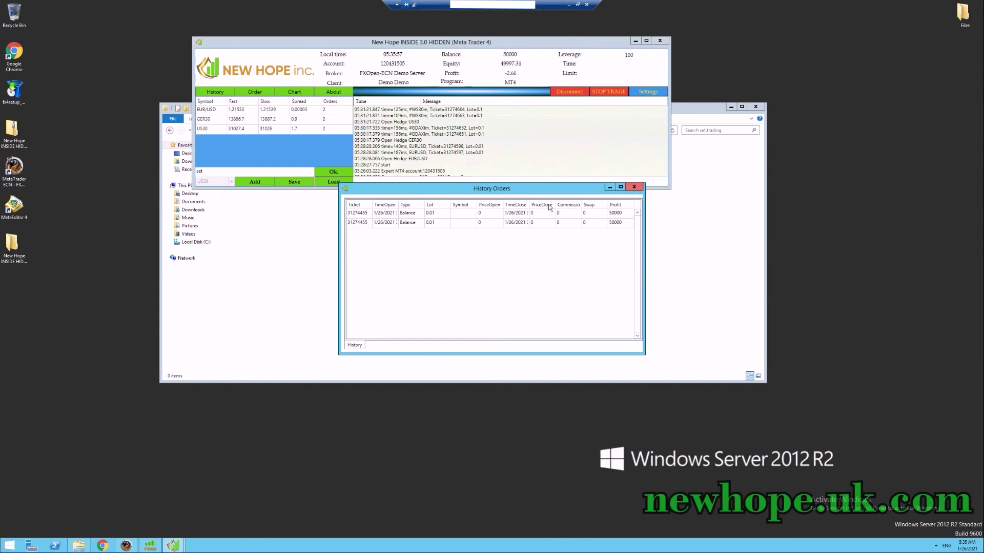
# Close the order history and briefly bring up, then hide, MetaTrader.
pyautogui.click(635, 188)
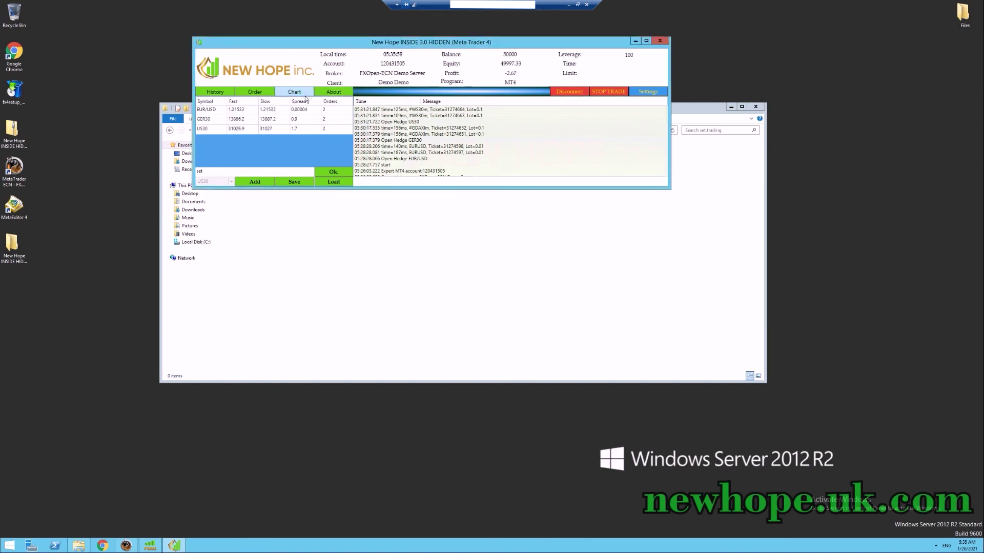
pyautogui.click(126, 546)
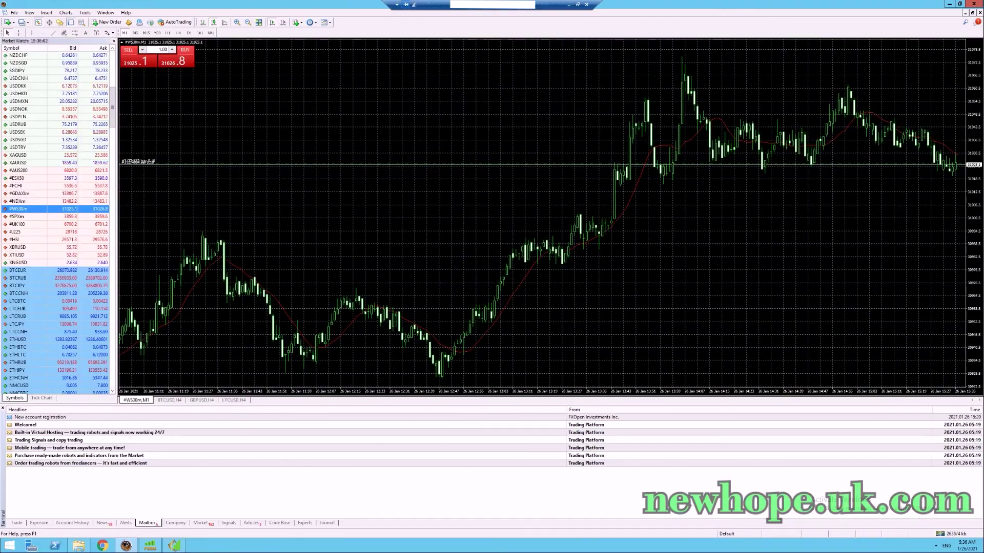
pyautogui.click(942, 6)
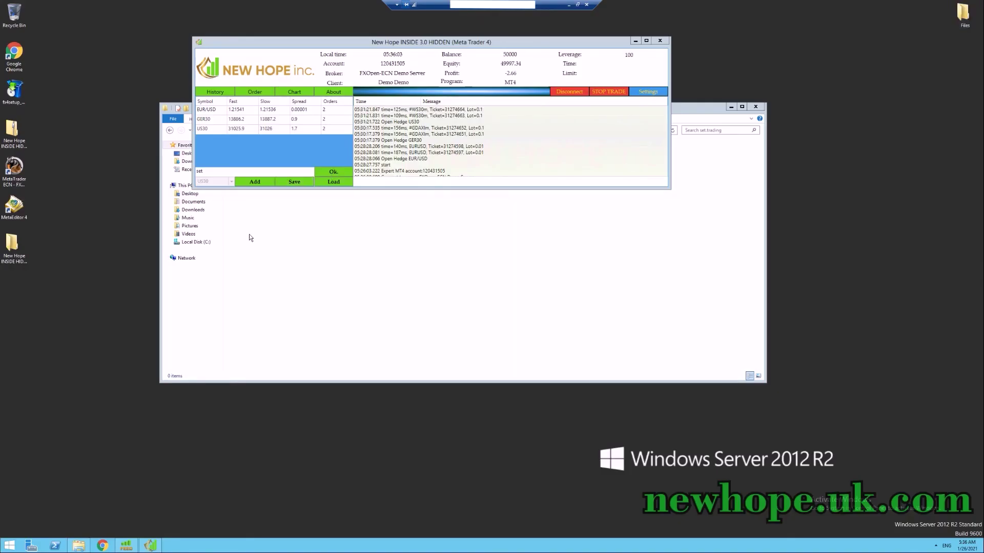
# Review the buy and sell orders for EURUSD, #GDAXIm and #WS30m, then close the list.
pyautogui.click(254, 92)
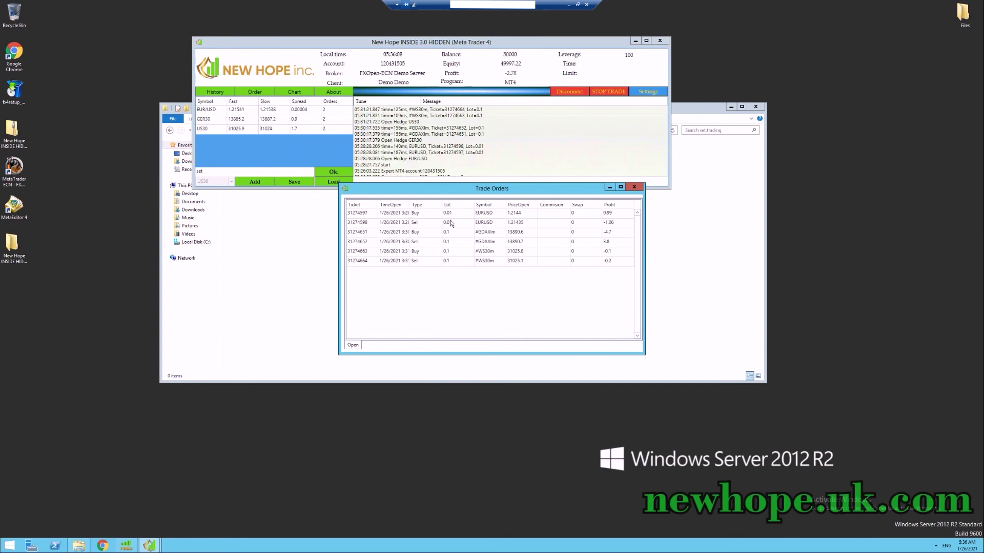
pyautogui.click(475, 214)
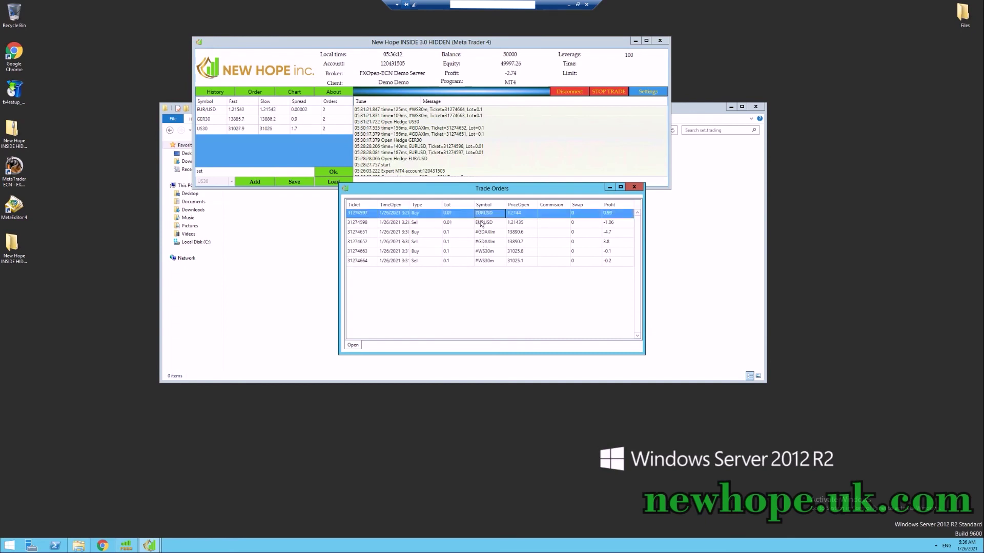
pyautogui.click(480, 223)
pyautogui.click(467, 235)
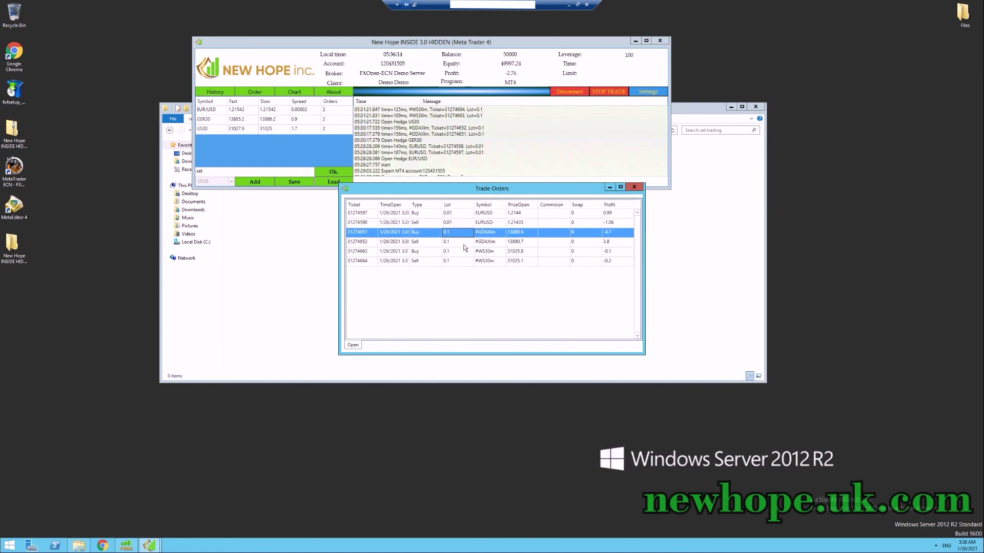
pyautogui.click(465, 245)
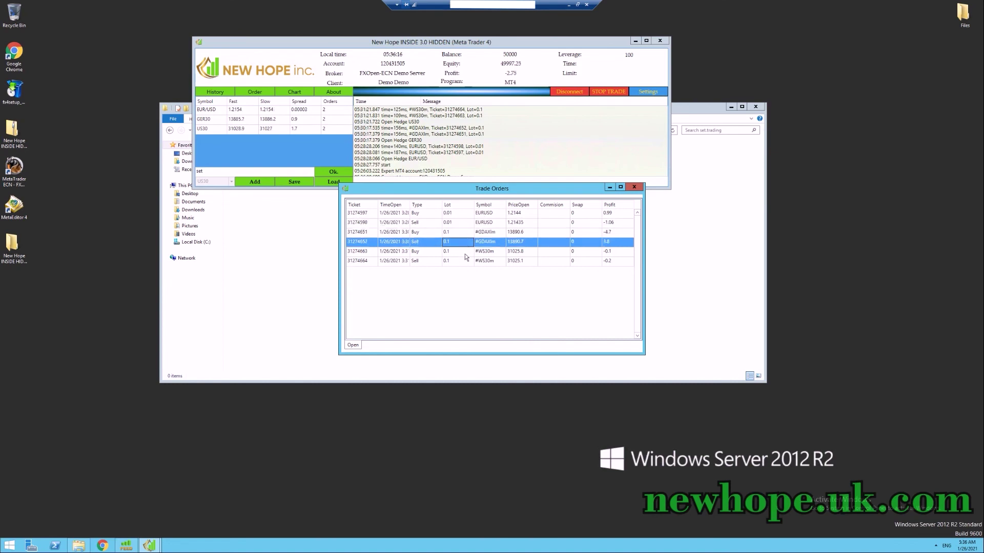
pyautogui.click(465, 252)
pyautogui.click(463, 262)
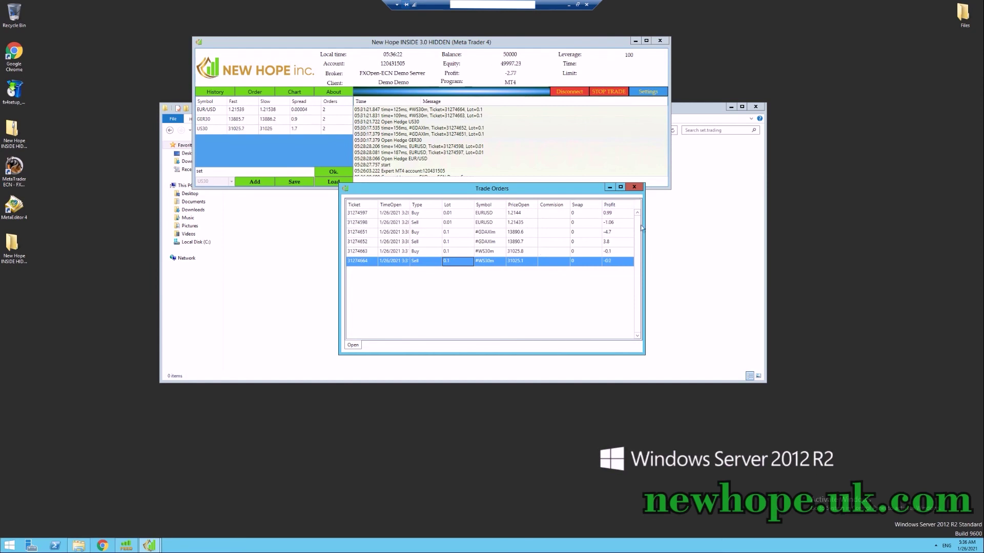
pyautogui.click(635, 187)
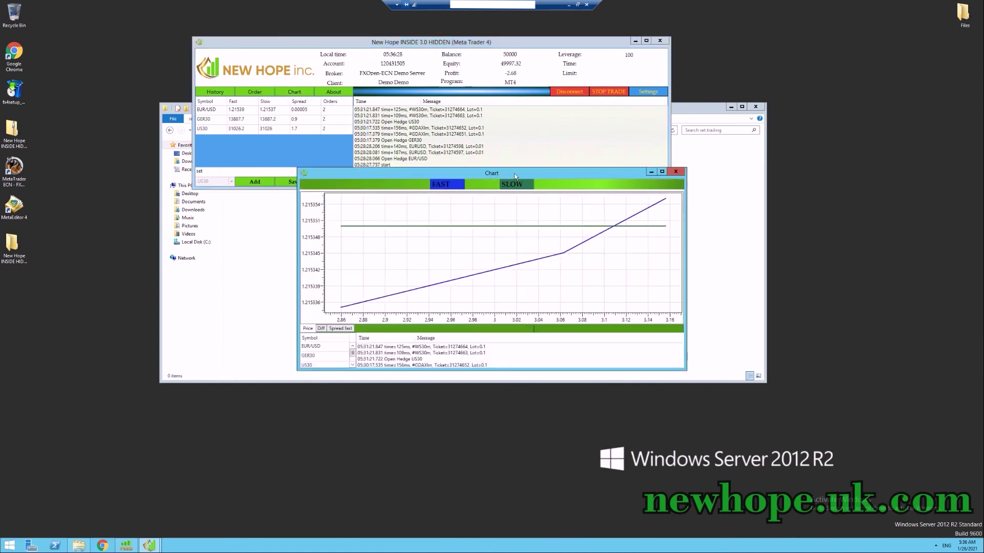
# Maximize the chart and switch to the Price graph, then the fast Spread graph.
pyautogui.doubleClick(502, 174)
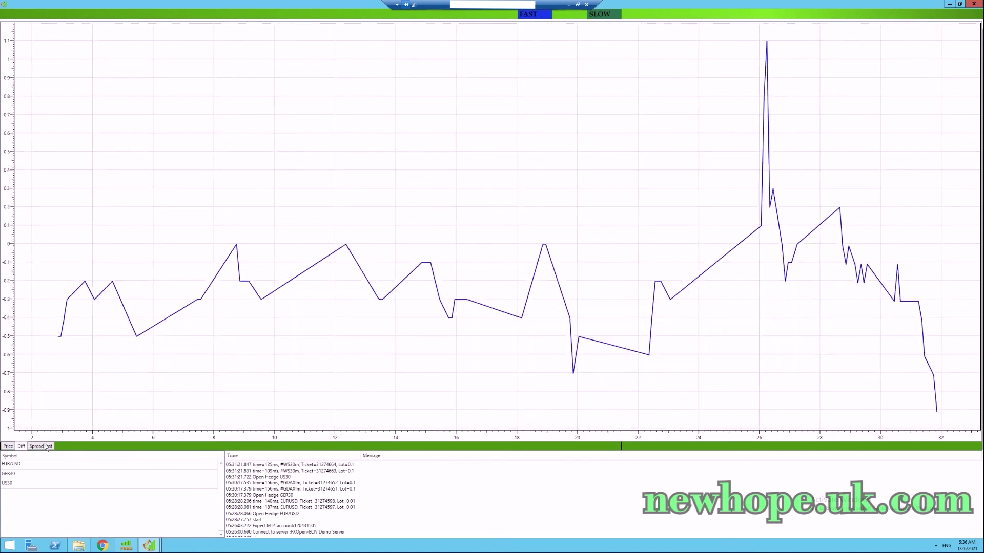
pyautogui.click(9, 447)
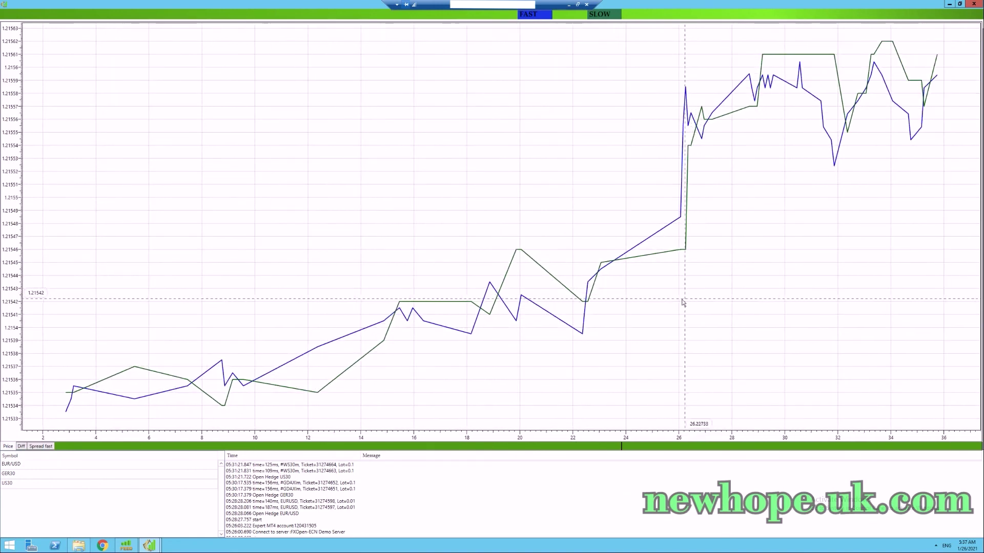
pyautogui.click(39, 446)
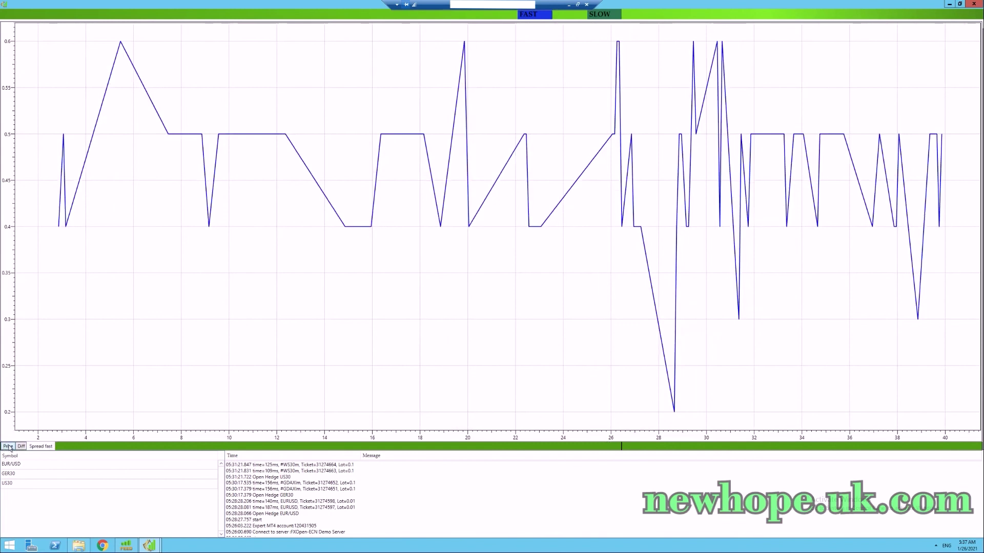